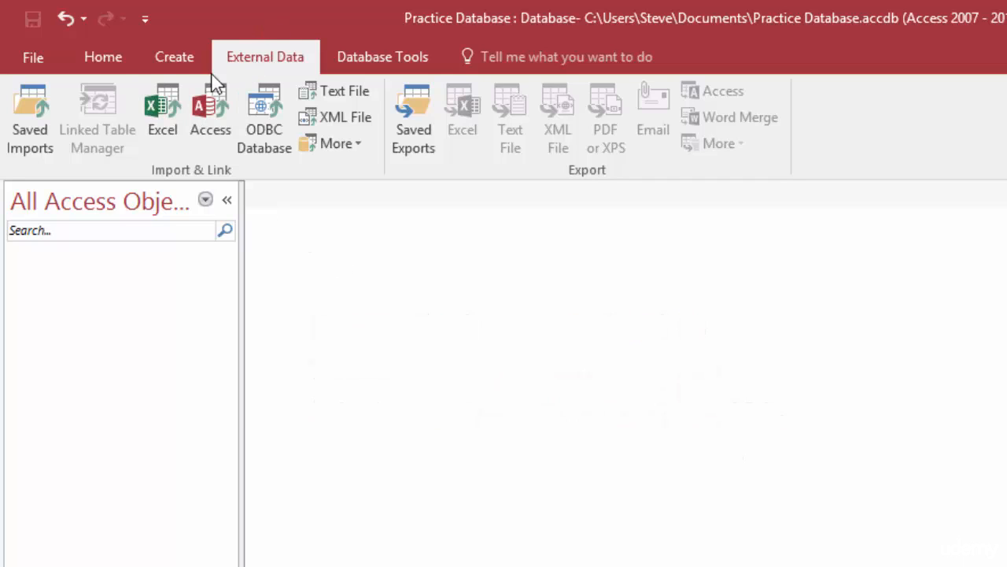
Step: Start an Excel workbook import from the External Data ribbon
click(98, 58)
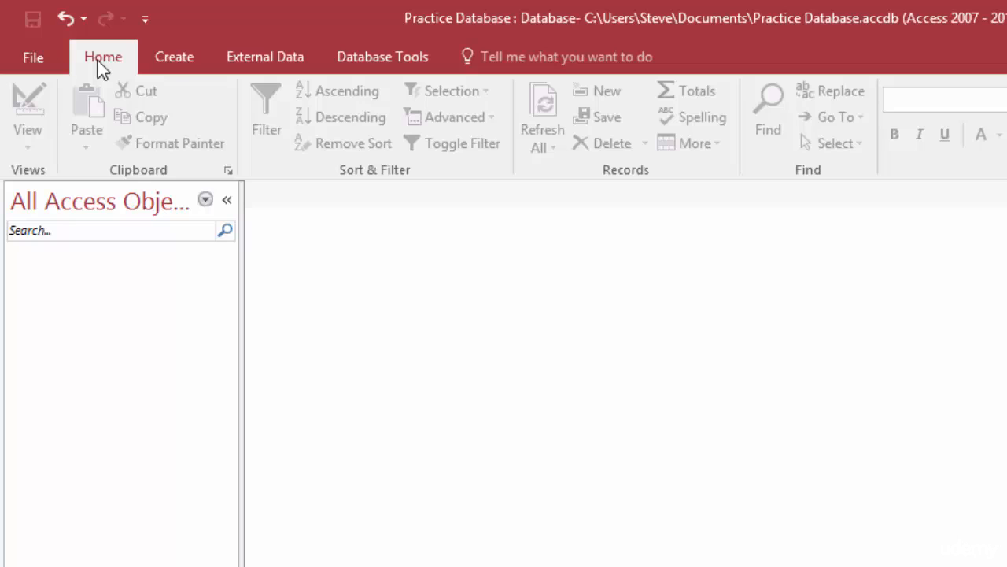
click(279, 55)
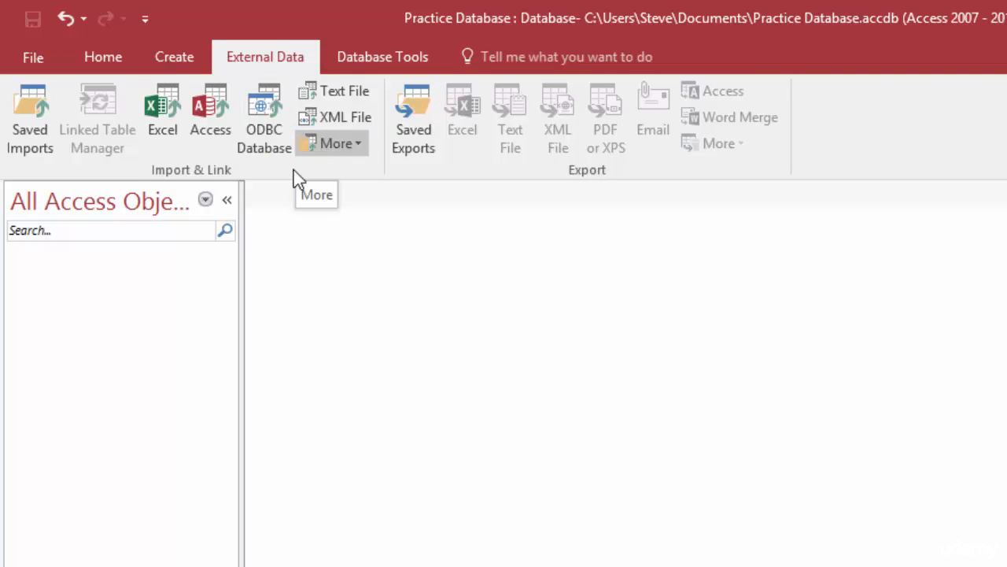
click(157, 103)
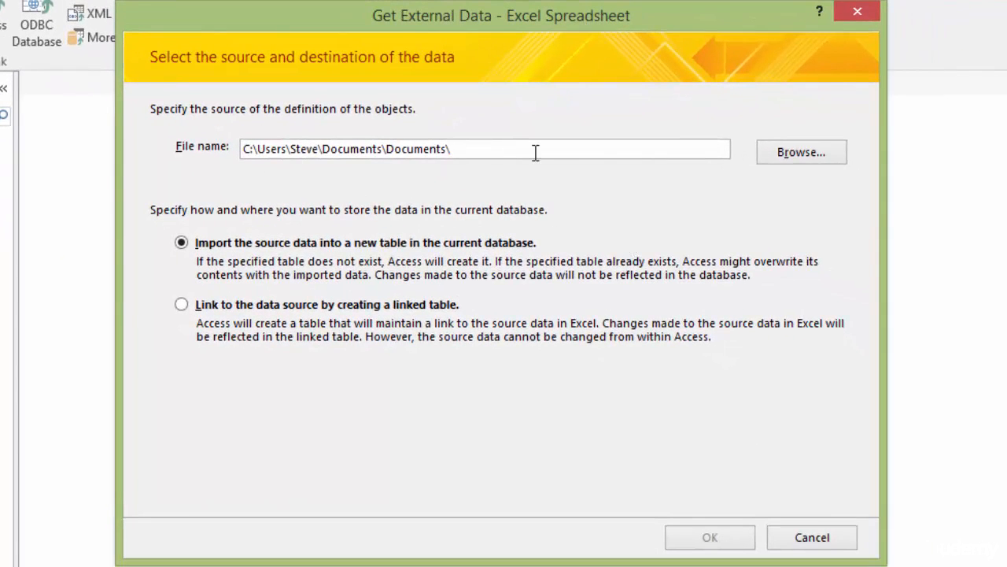
Step: Choose tblEmployees.xlsx from My Documents as the import source file
click(819, 164)
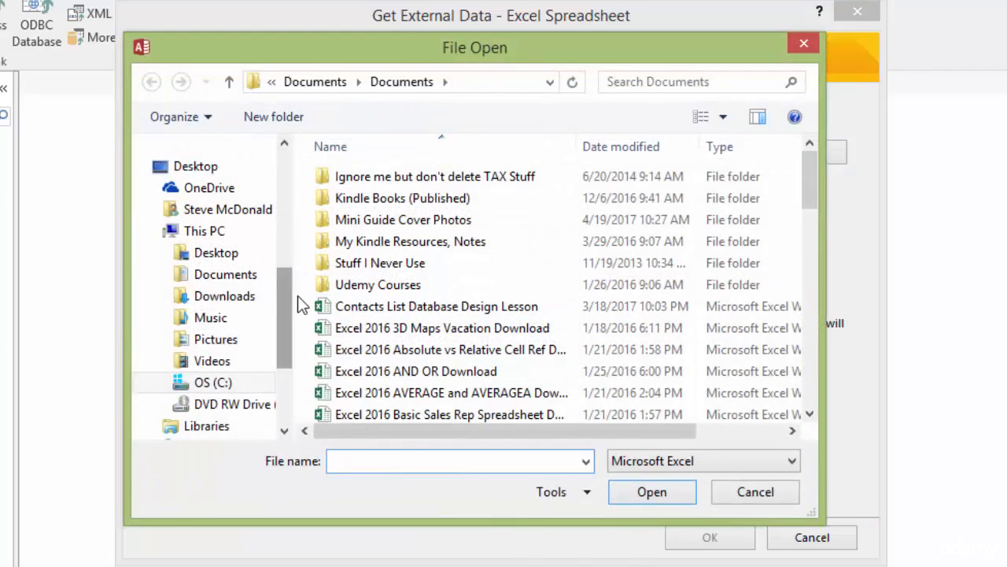
drag(288, 307, 284, 187)
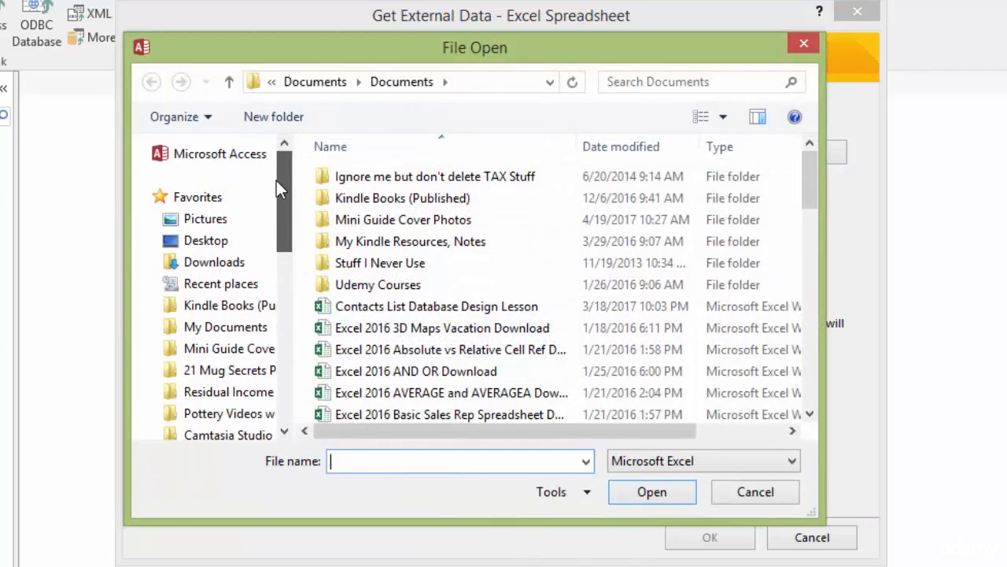
click(207, 328)
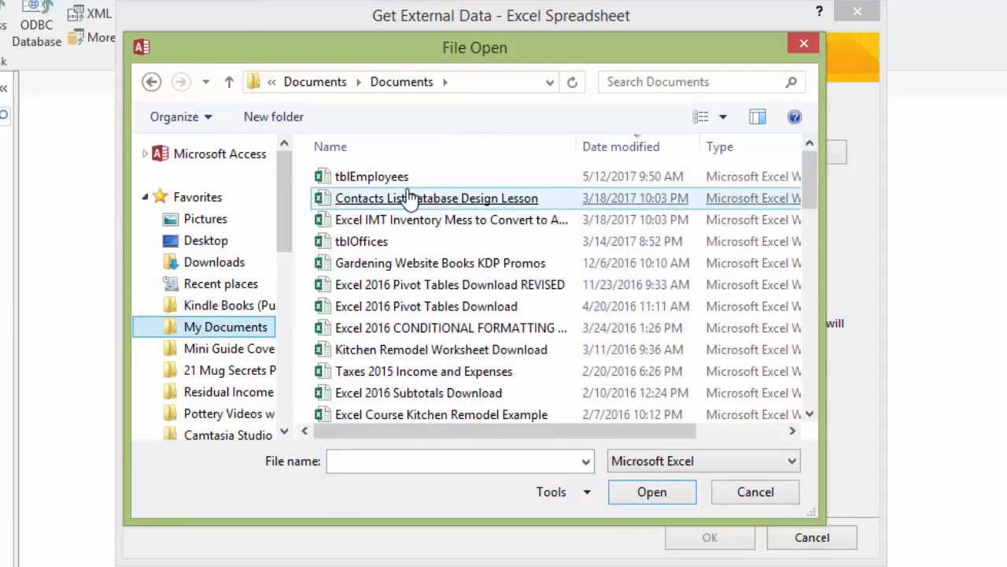
click(369, 179)
double_click(370, 185)
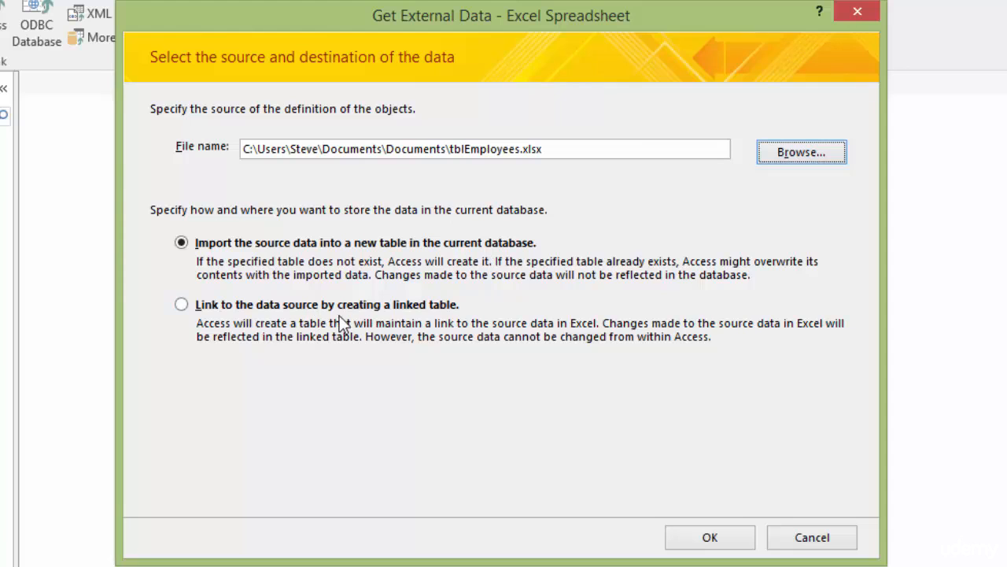
Step: Confirm the source, select the tblEmployeesImport worksheet and advance the wizard
click(710, 539)
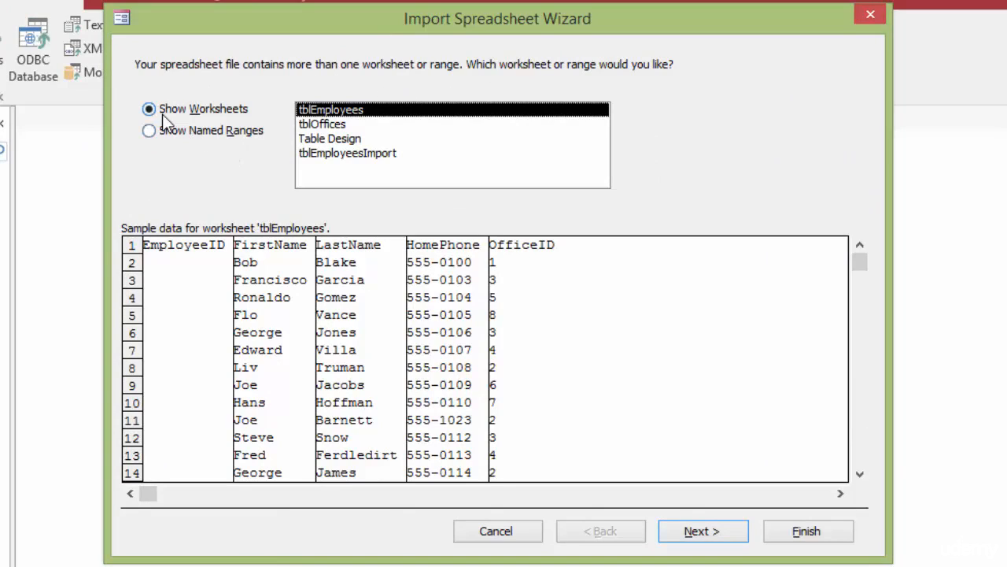
click(340, 160)
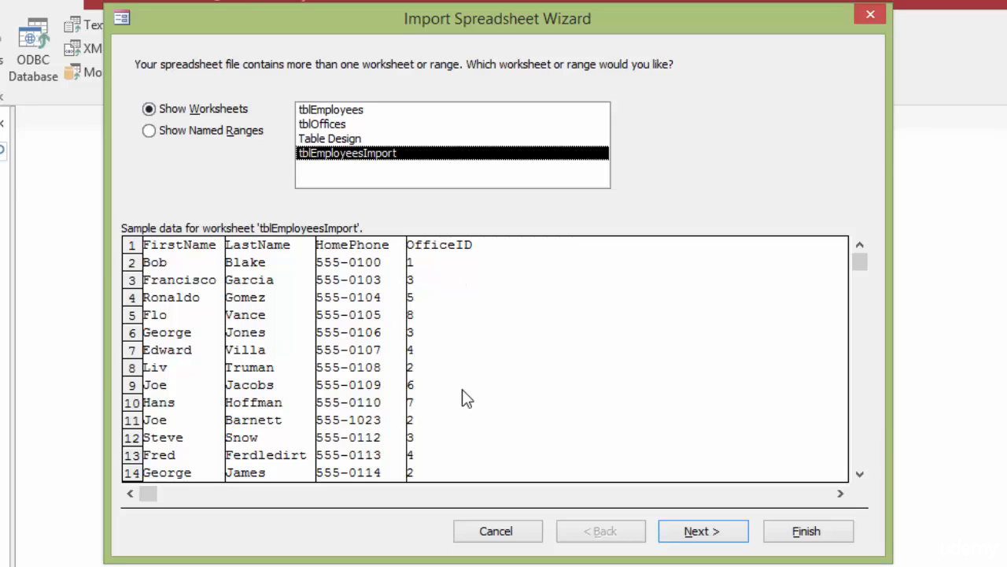
click(728, 538)
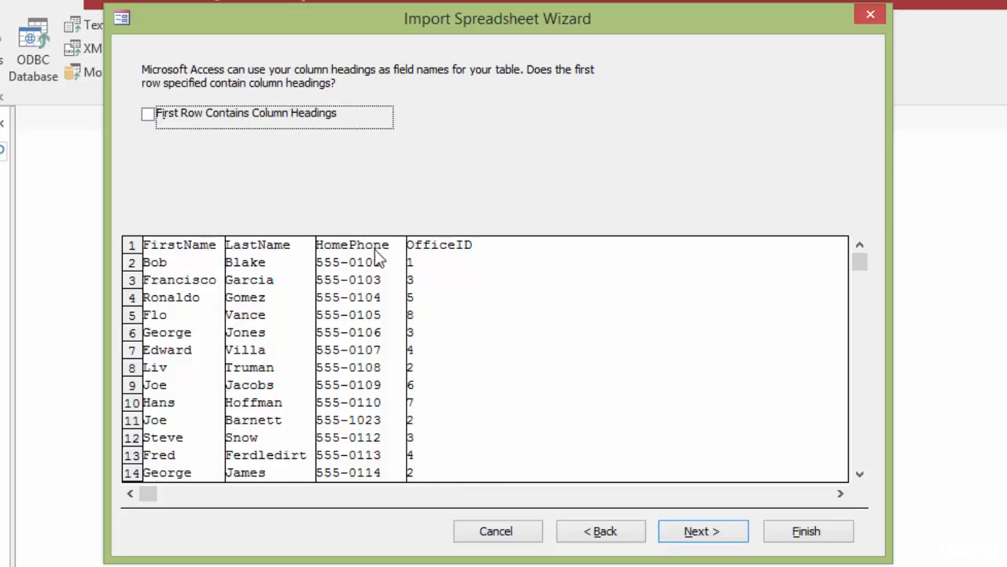
Step: Use the first row as column headings (FirstName, LastName, HomePhone, OfficeID) and continue
click(149, 115)
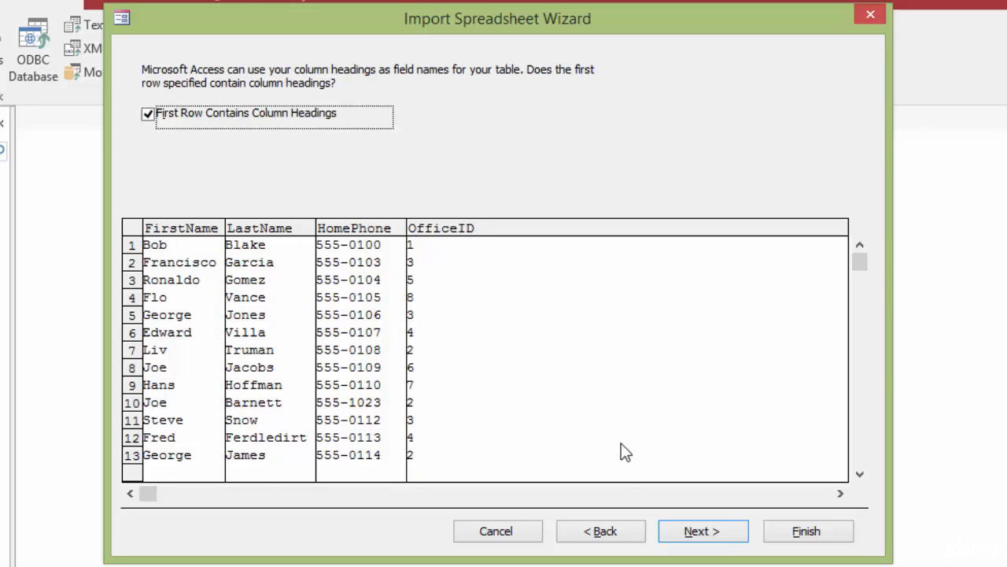
click(726, 541)
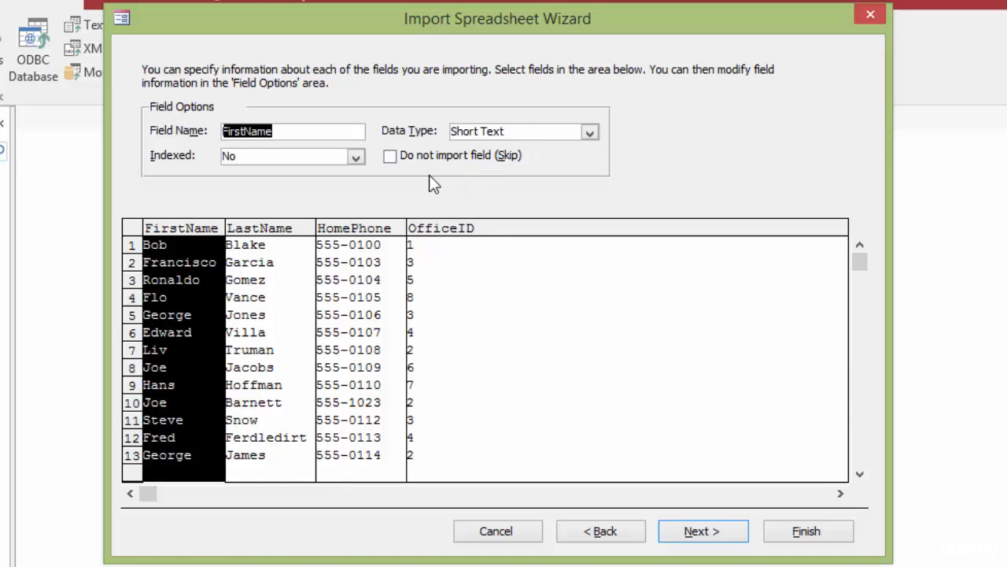
Step: Review the import options for FirstName, LastName, HomePhone and OfficeID, keeping all fields
click(391, 161)
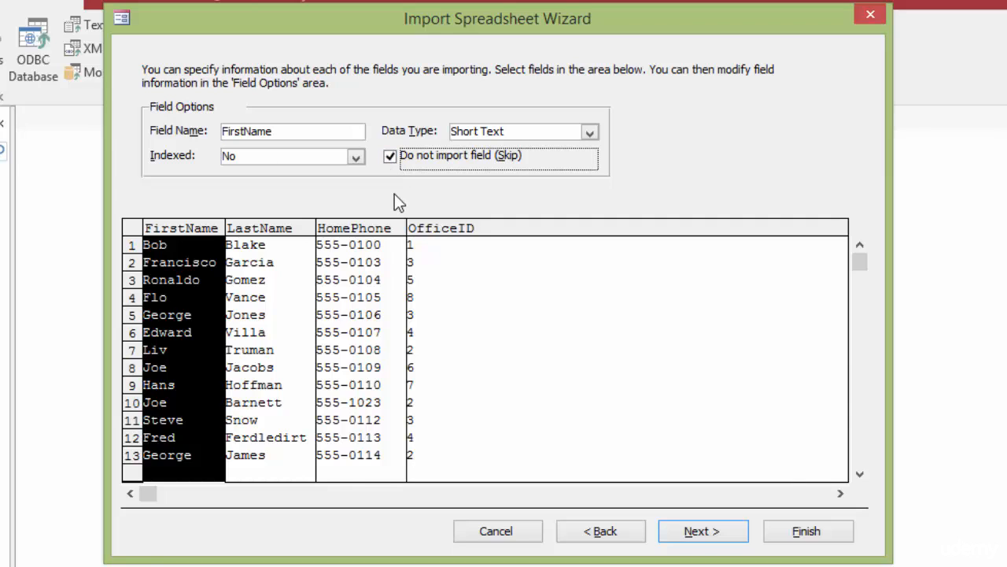
click(391, 161)
click(274, 228)
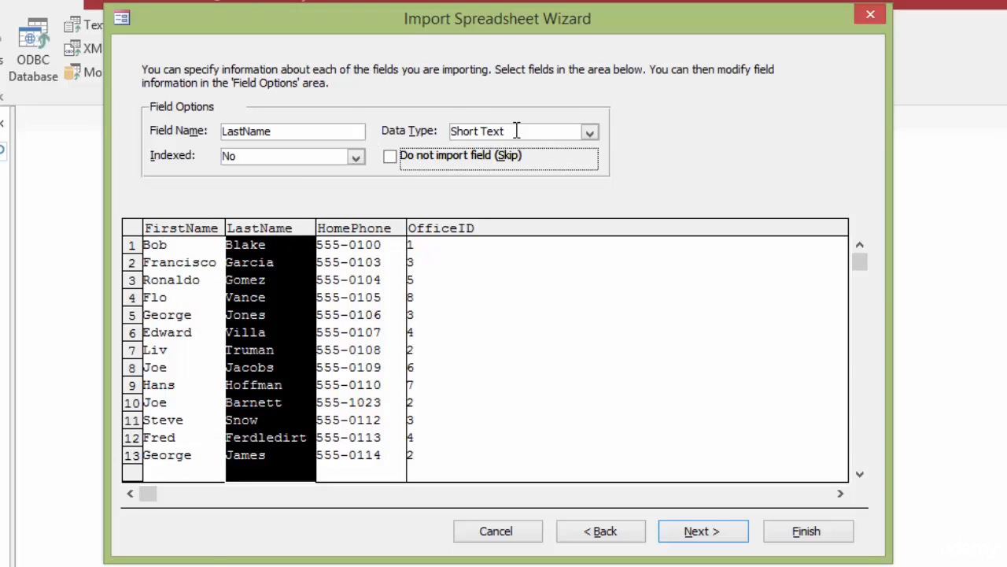
click(364, 228)
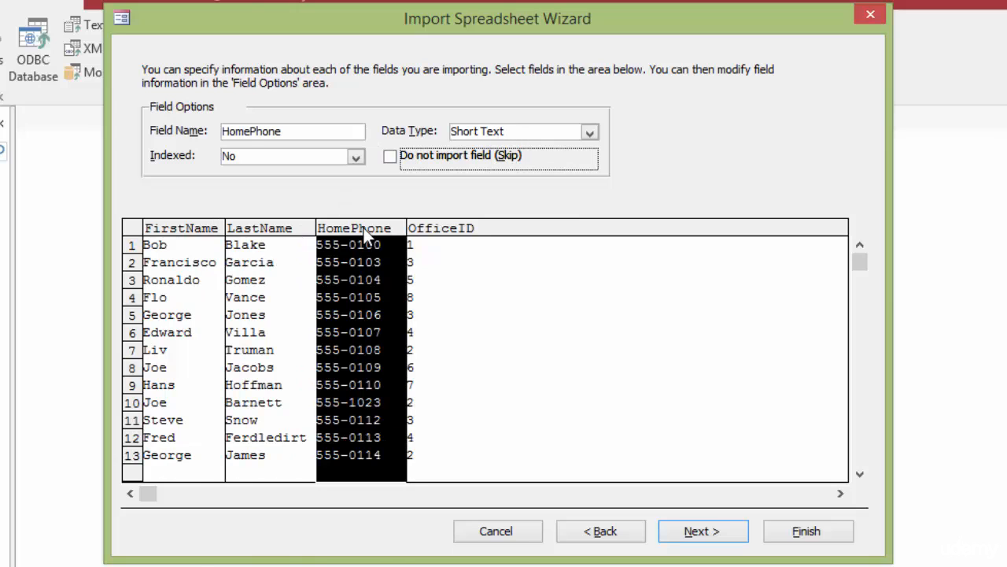
click(450, 230)
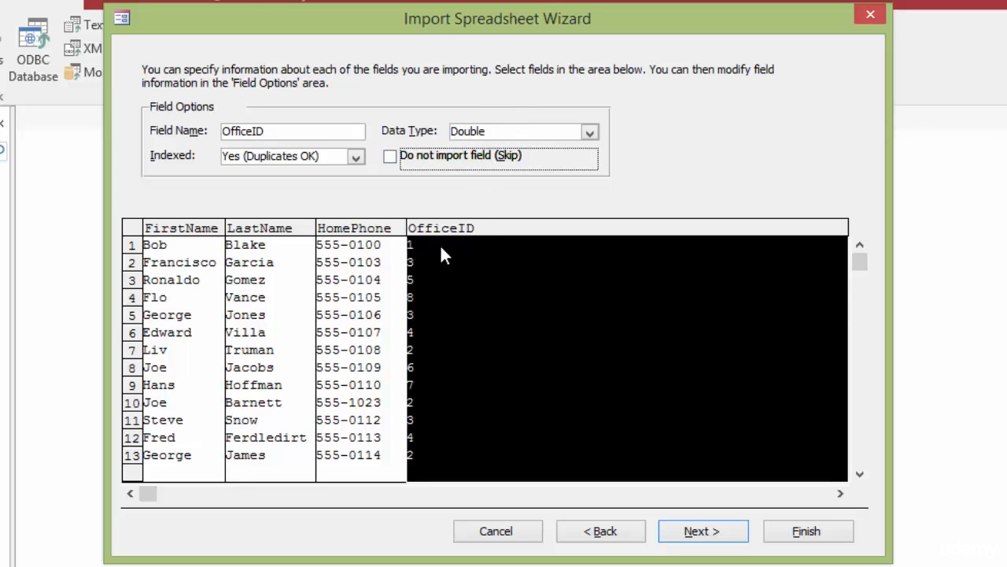
Step: Set OfficeID to Integer data type with Indexed No, then continue
click(589, 135)
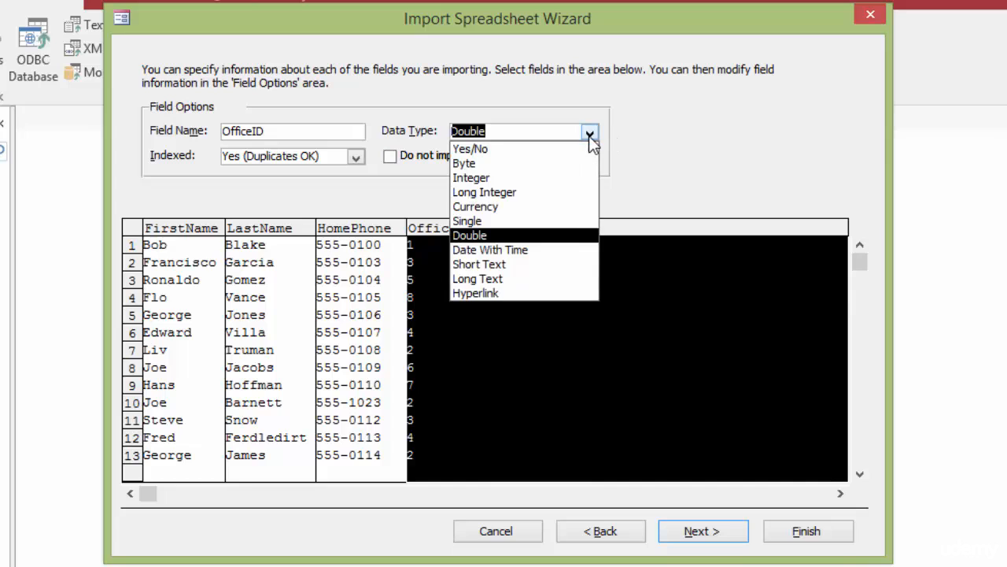
click(481, 180)
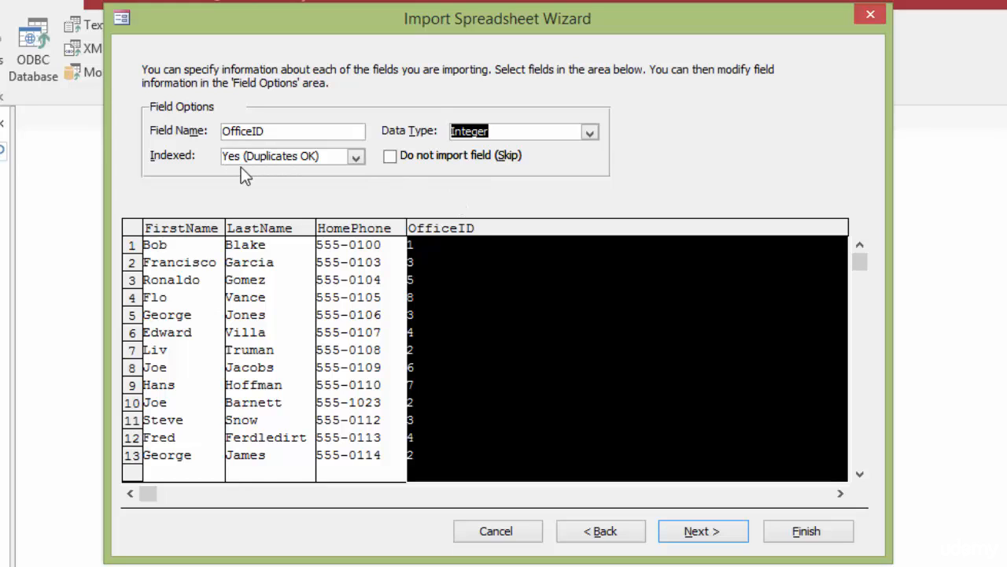
click(357, 157)
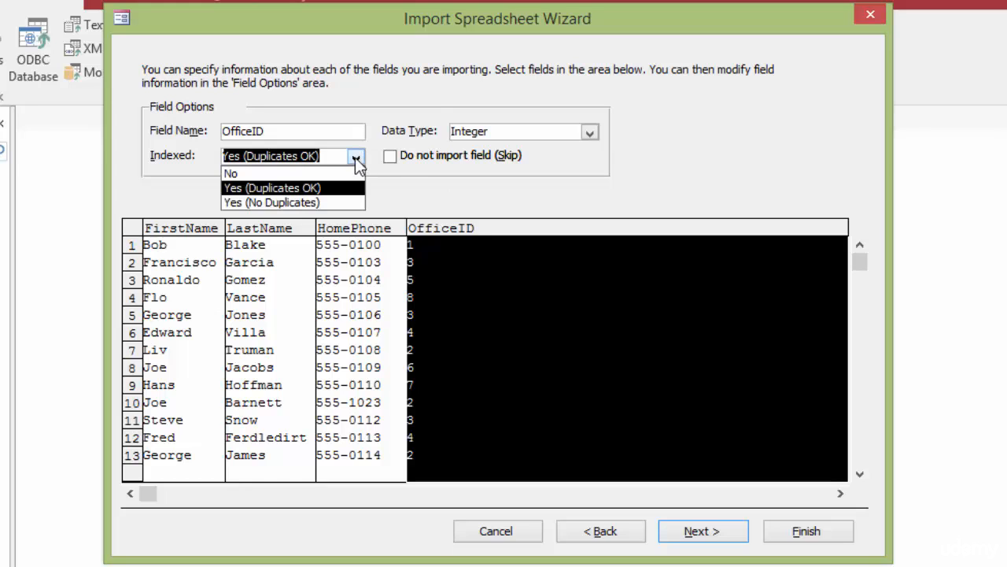
click(254, 175)
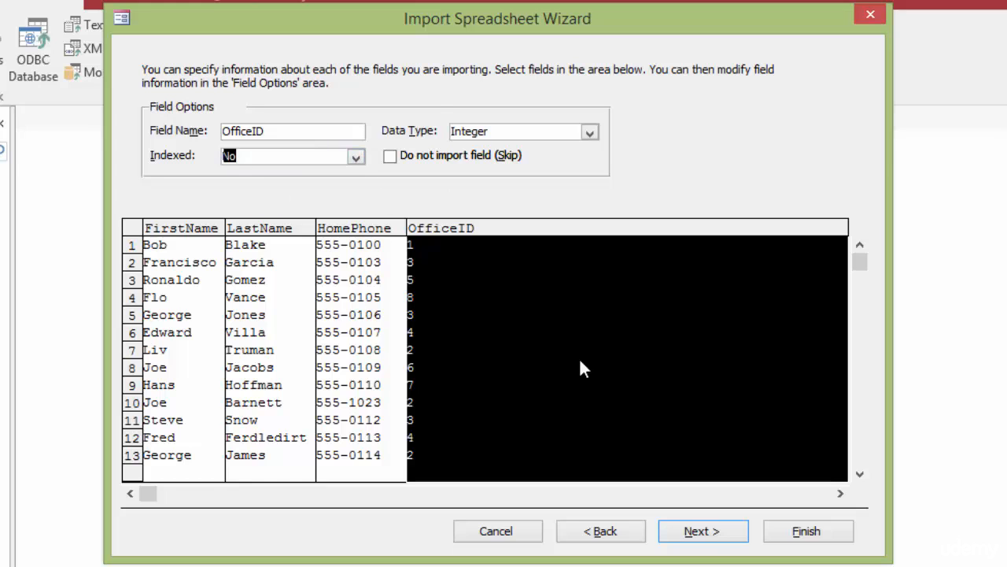
click(721, 542)
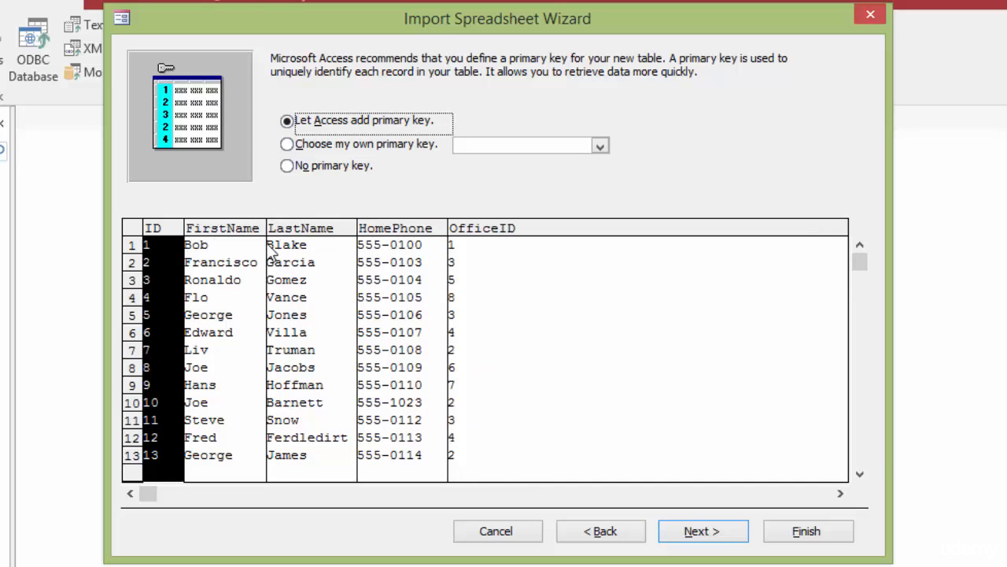
Step: Let Access add an ID primary key and finish importing as tblEmployeesImport, without saving import steps
click(288, 145)
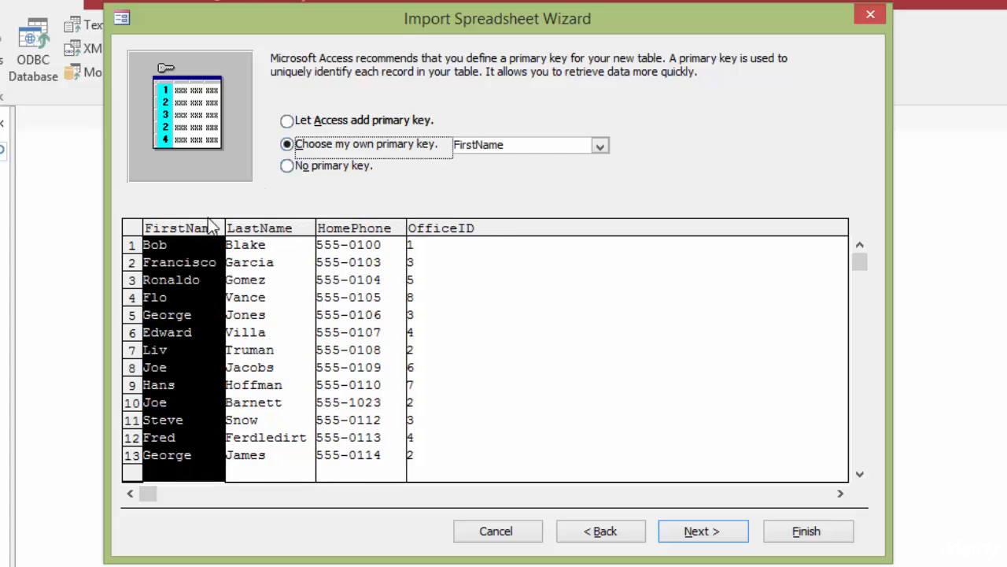
click(287, 122)
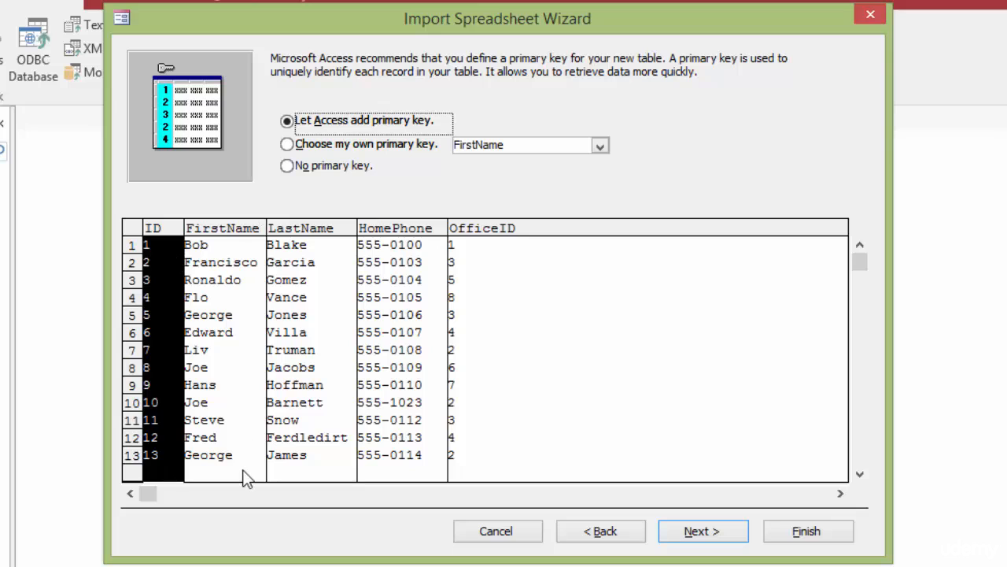
click(715, 532)
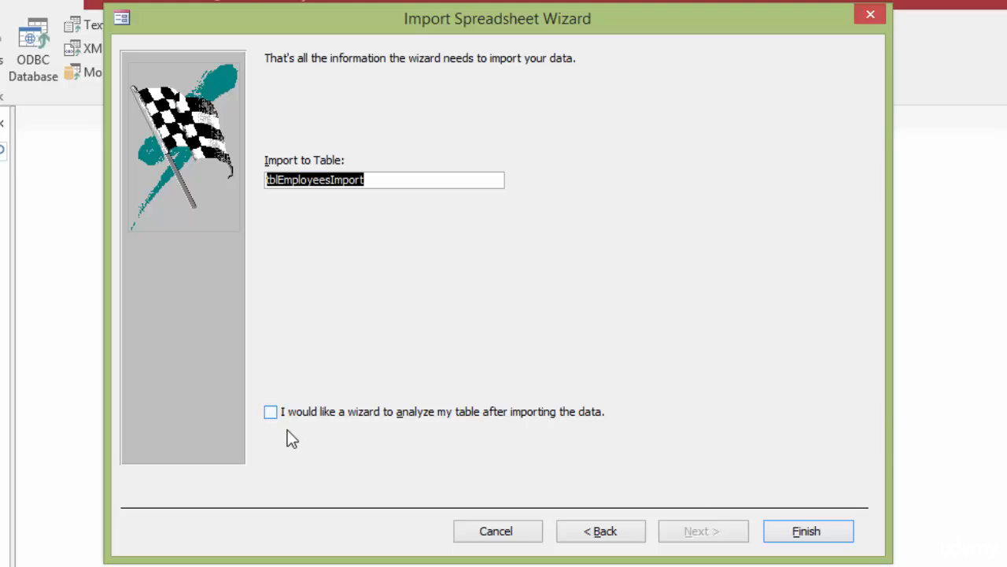
click(808, 531)
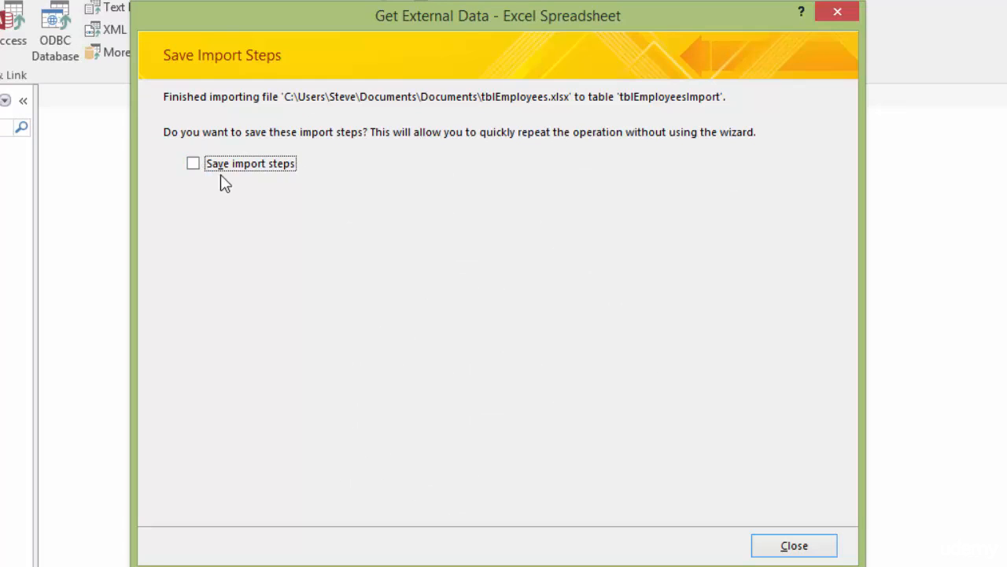
click(814, 554)
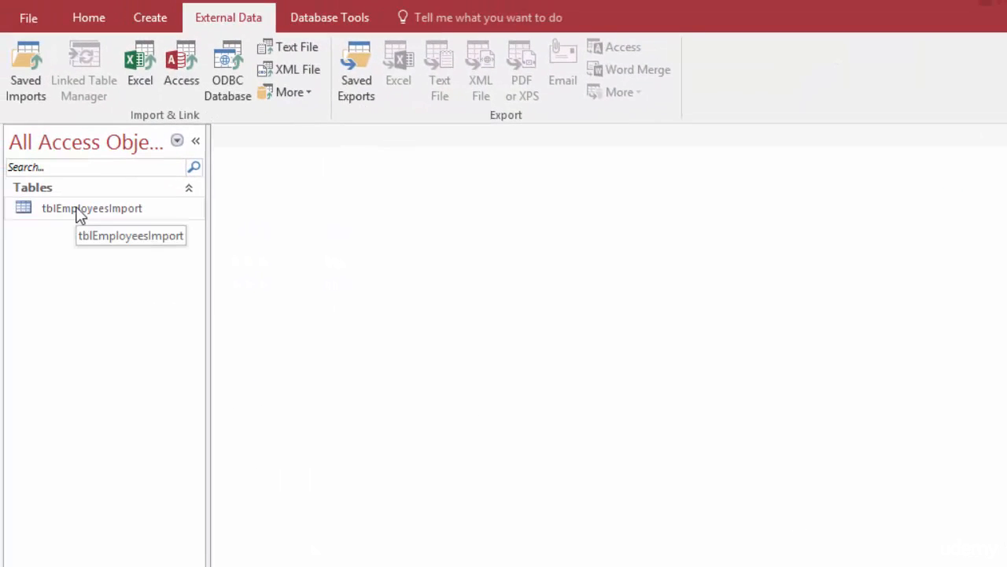
Step: Open tblEmployeesImport and rename its ID column to EmpID
double_click(78, 212)
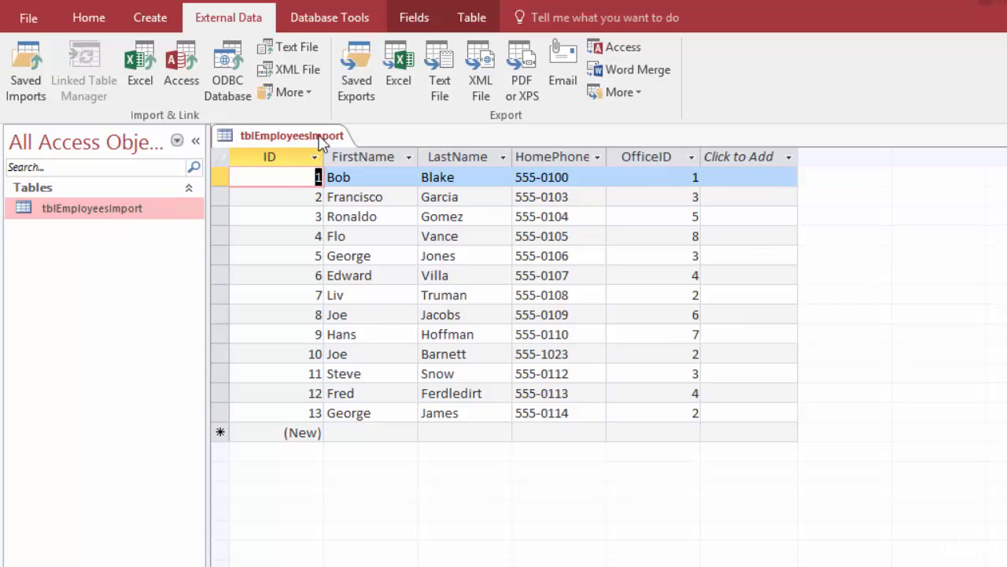
double_click(282, 163)
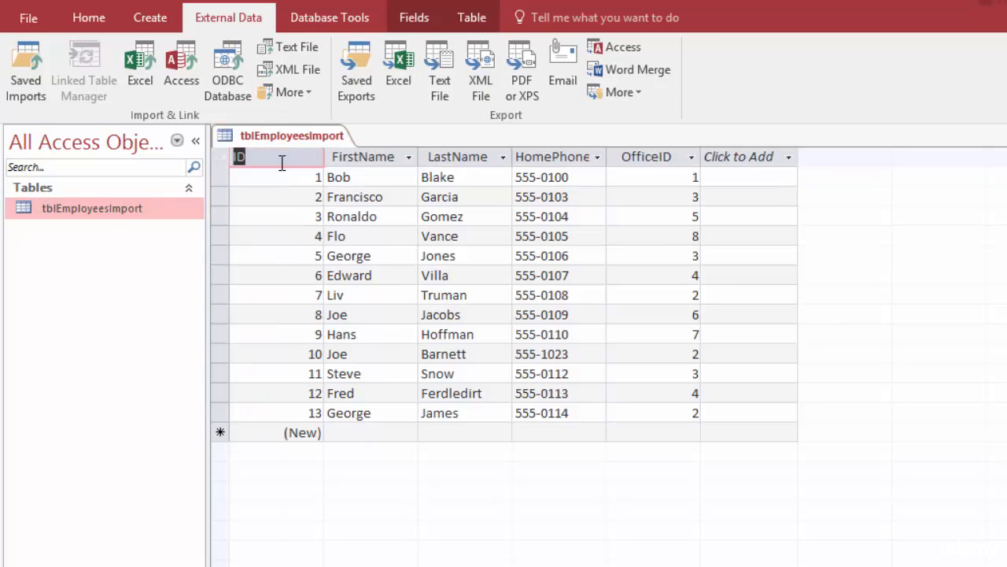
text(EmpID)
key(Return)
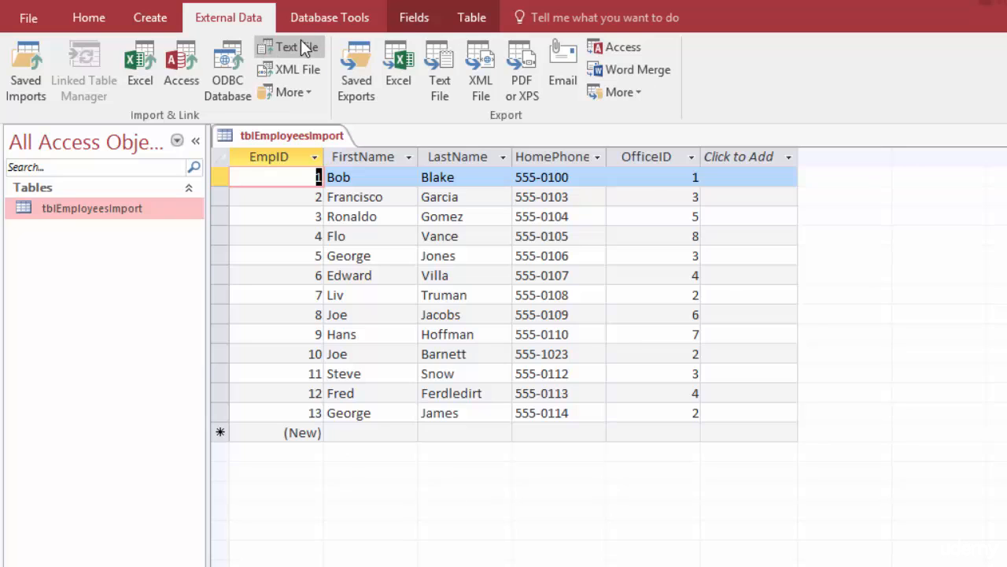
click(307, 92)
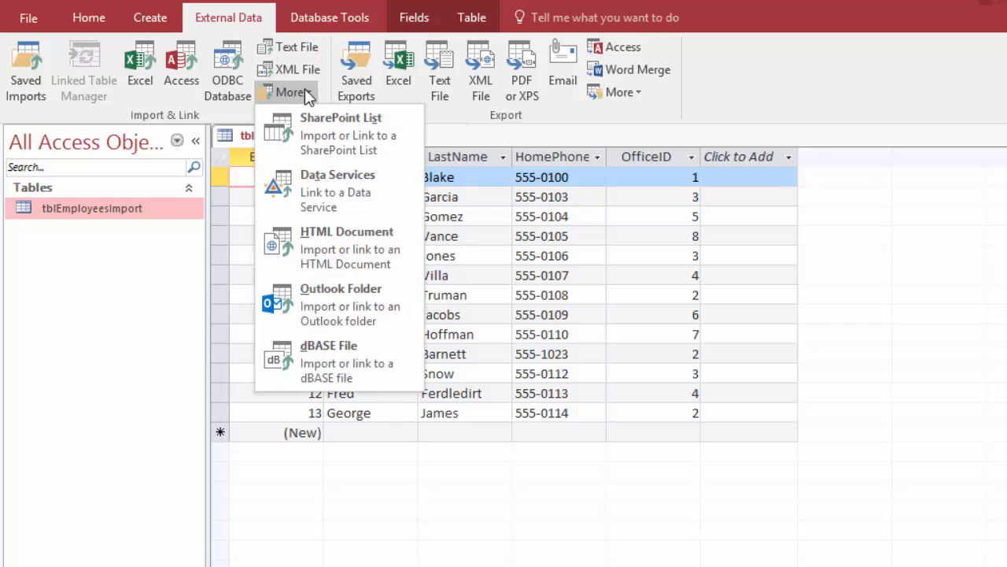
Step: Dismiss the extra import options and close the tblEmployeesImport table tab
click(304, 90)
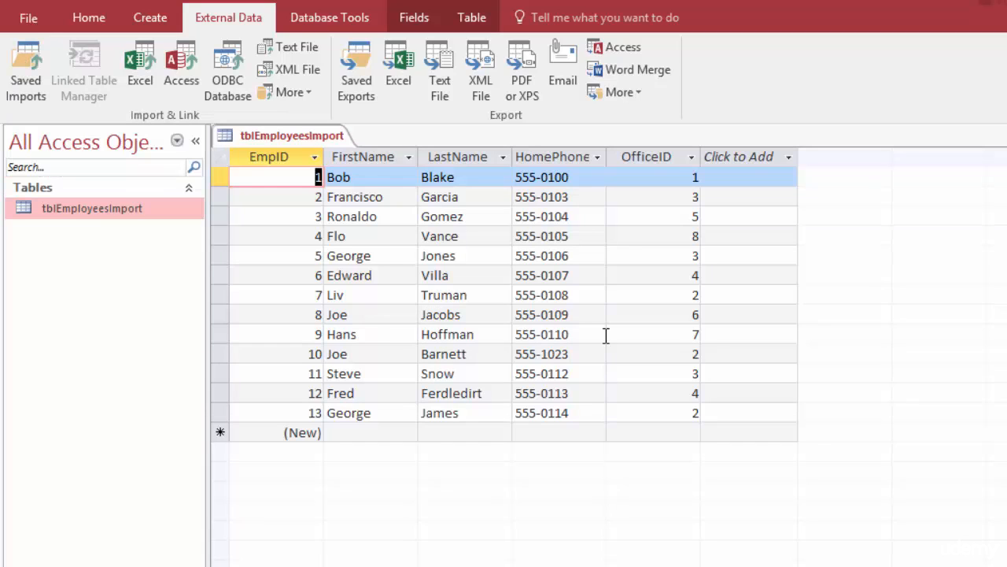
right_click(272, 143)
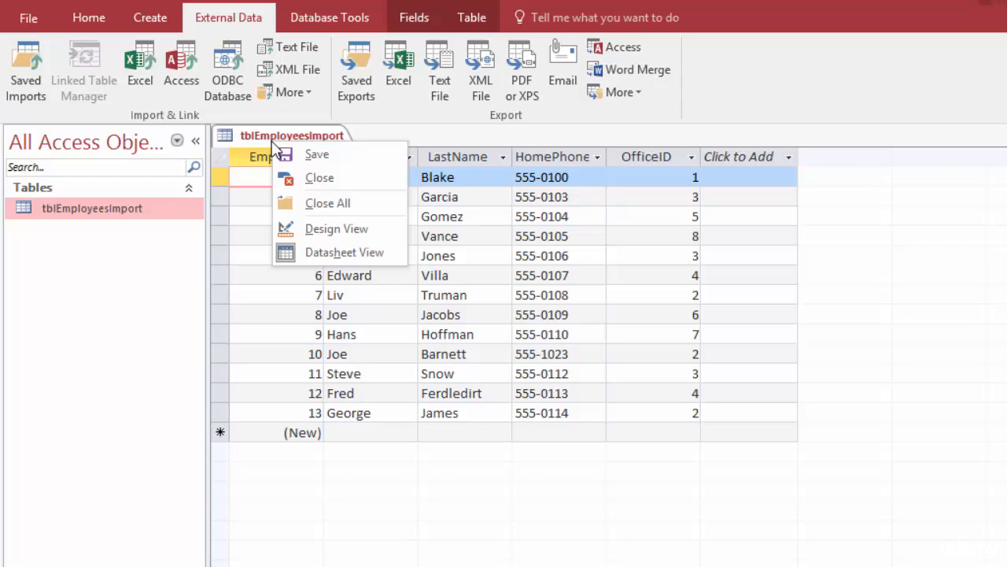
click(320, 186)
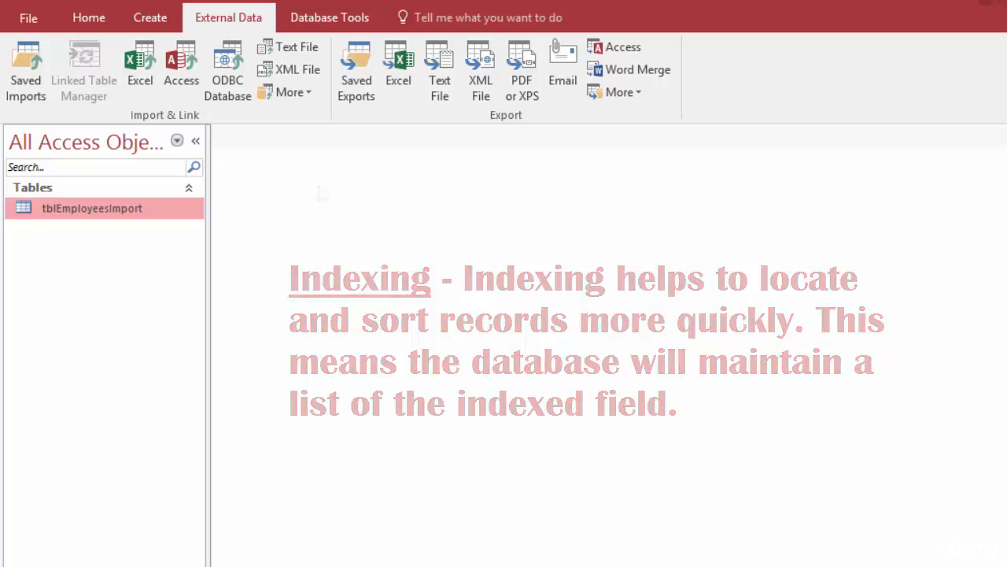
Step: Open tblEmployeesImport in Design View, keeping EmpID indexed Yes (No Duplicates)
double_click(87, 207)
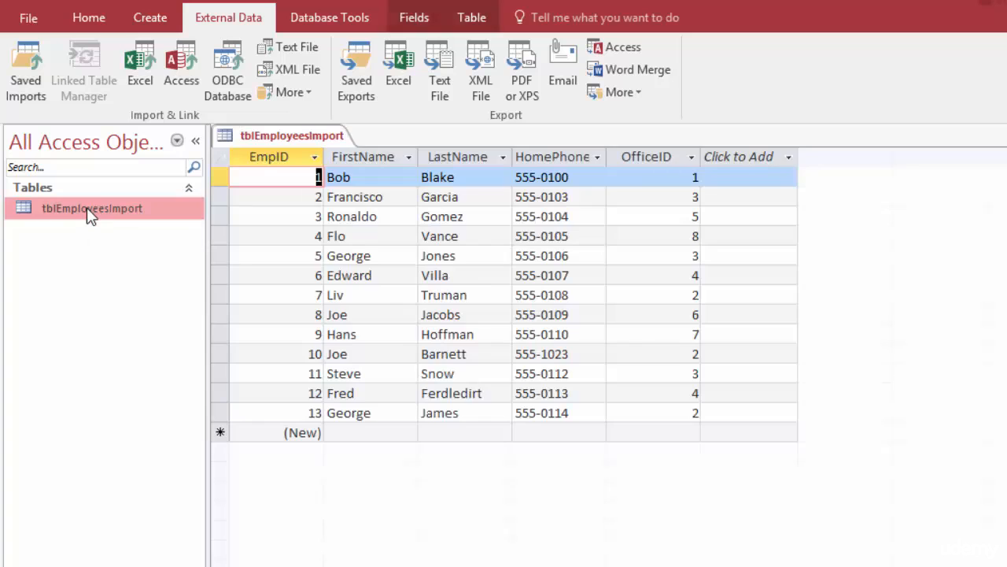
right_click(289, 139)
click(355, 235)
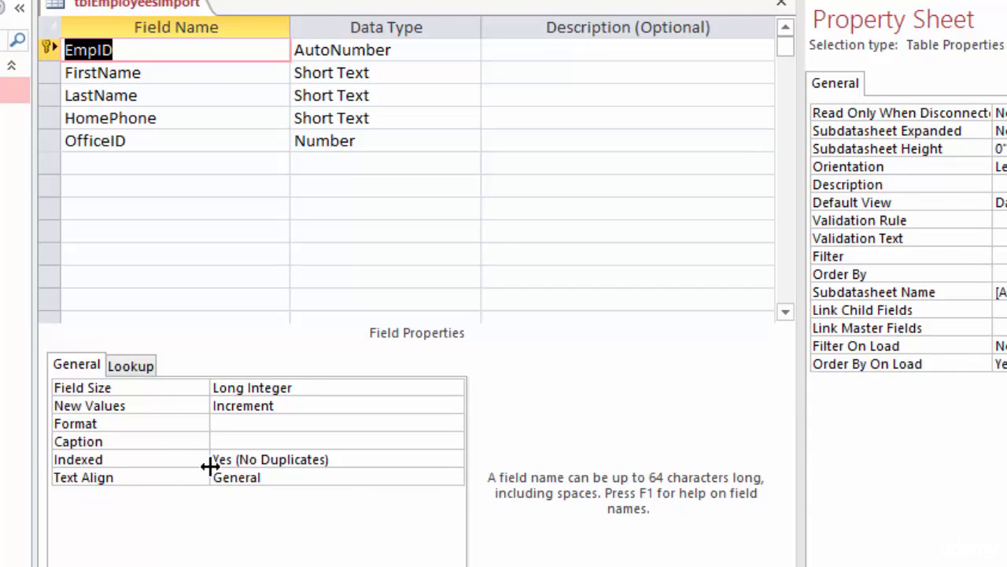
click(365, 458)
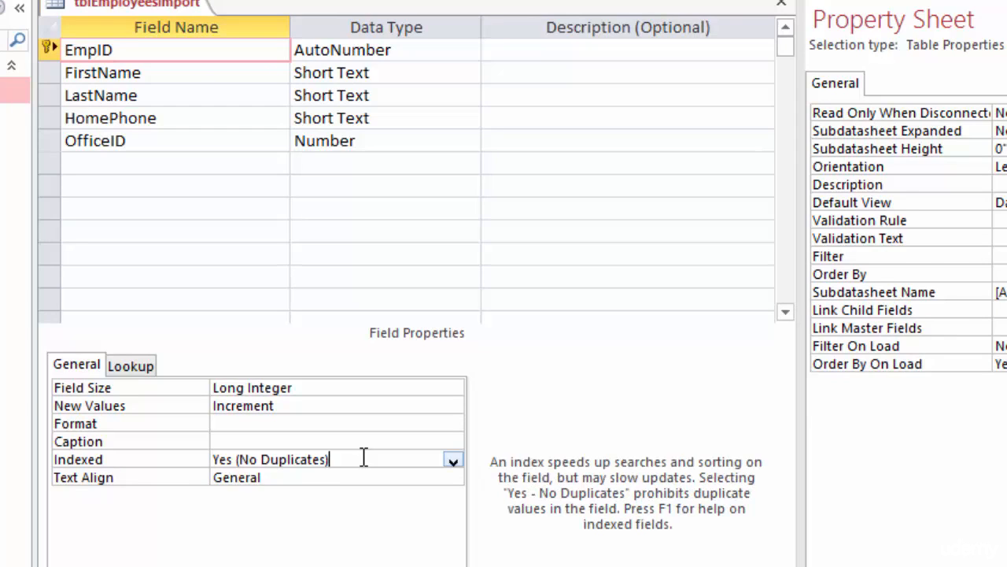
click(452, 462)
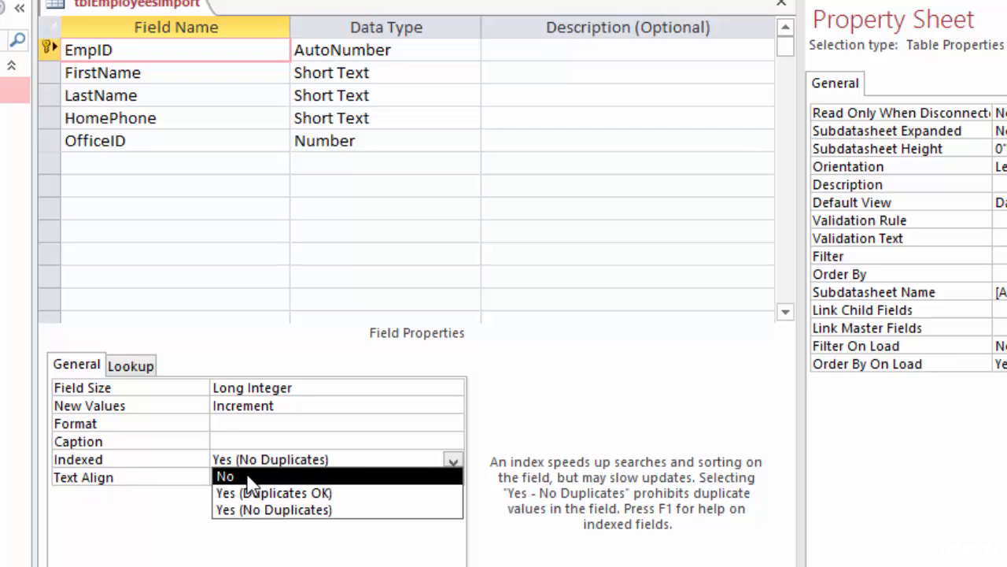
click(379, 352)
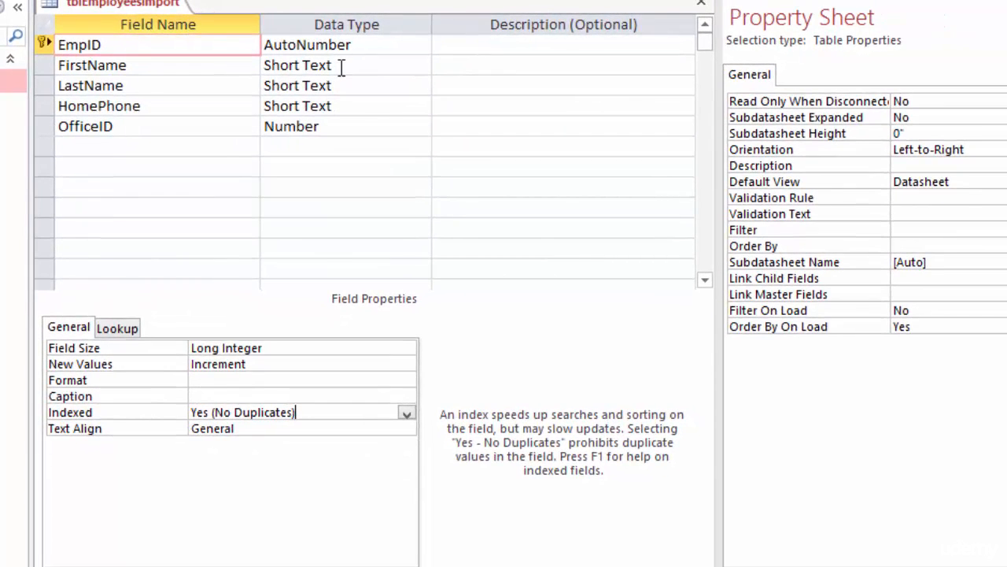
Step: Set LastName's Indexed property to Yes (Duplicates OK) after checking FirstName's
click(342, 66)
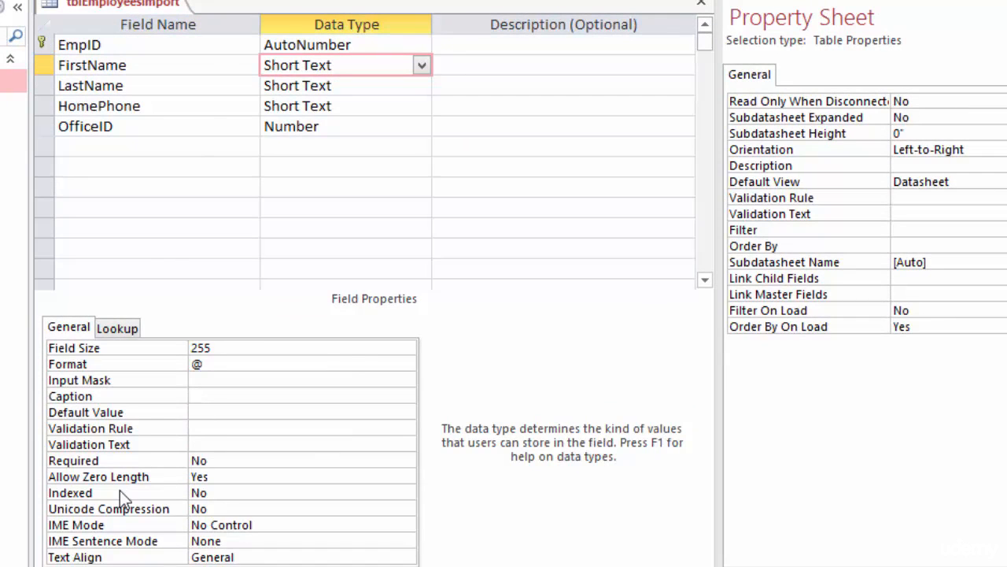
click(217, 494)
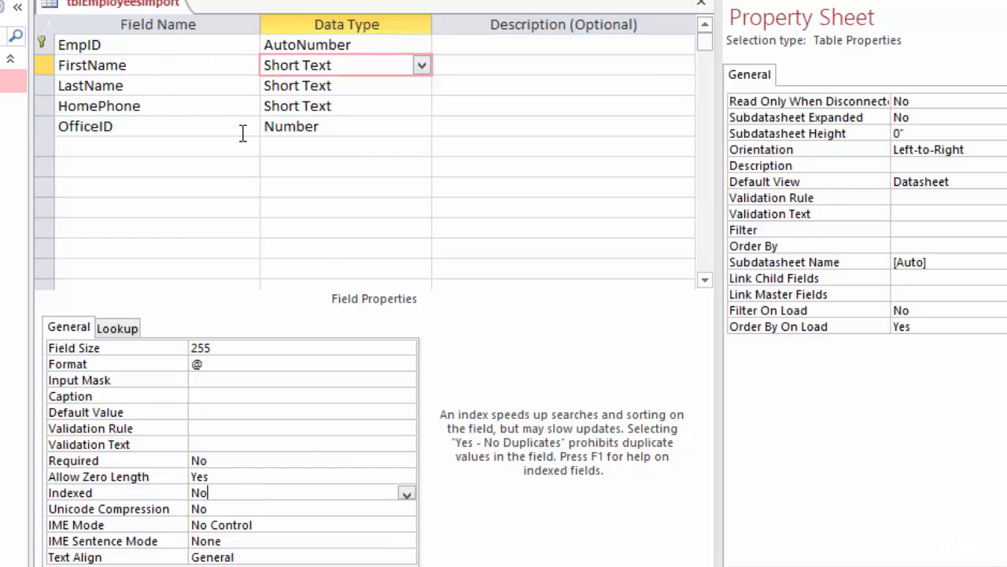
click(347, 85)
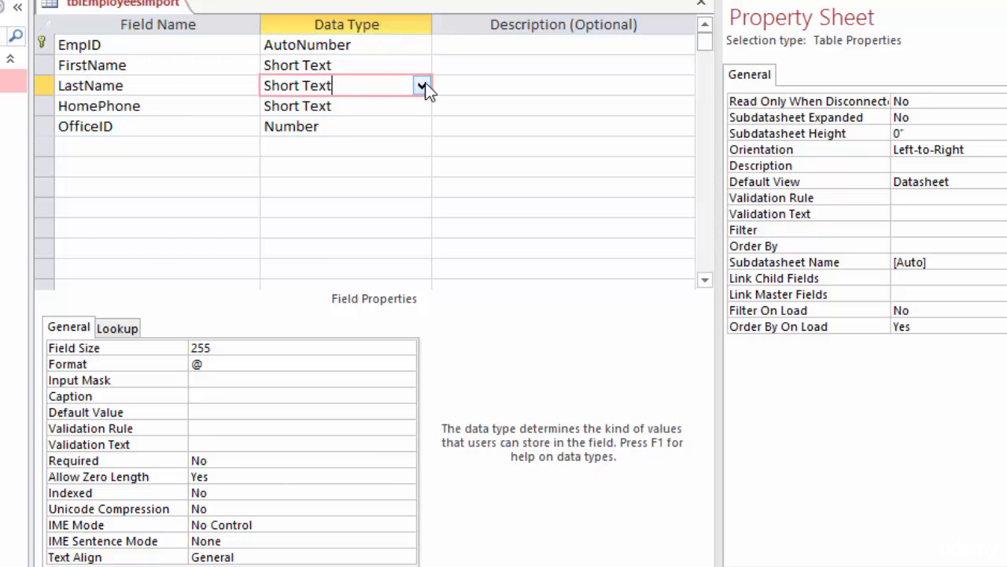
click(227, 492)
click(406, 494)
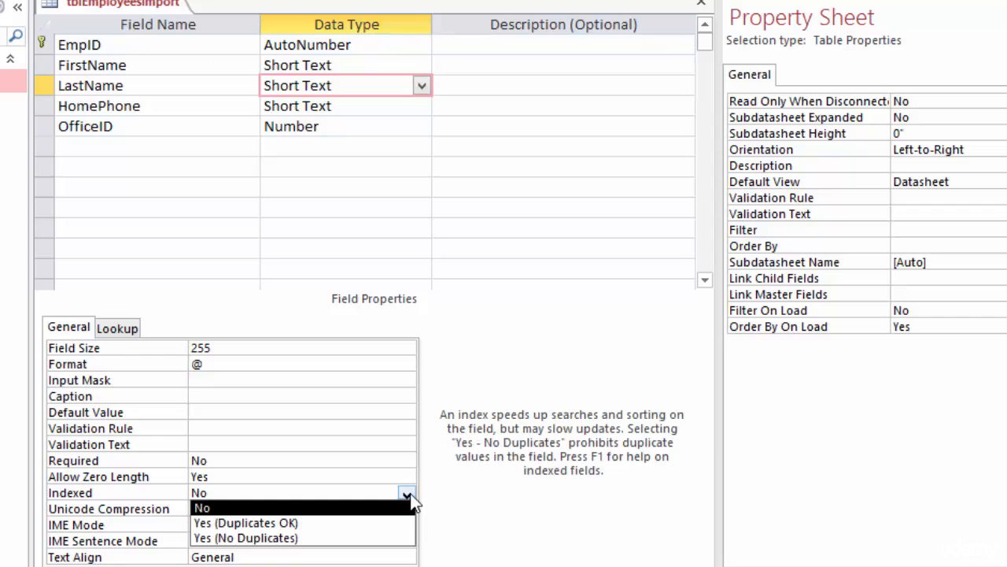
click(249, 525)
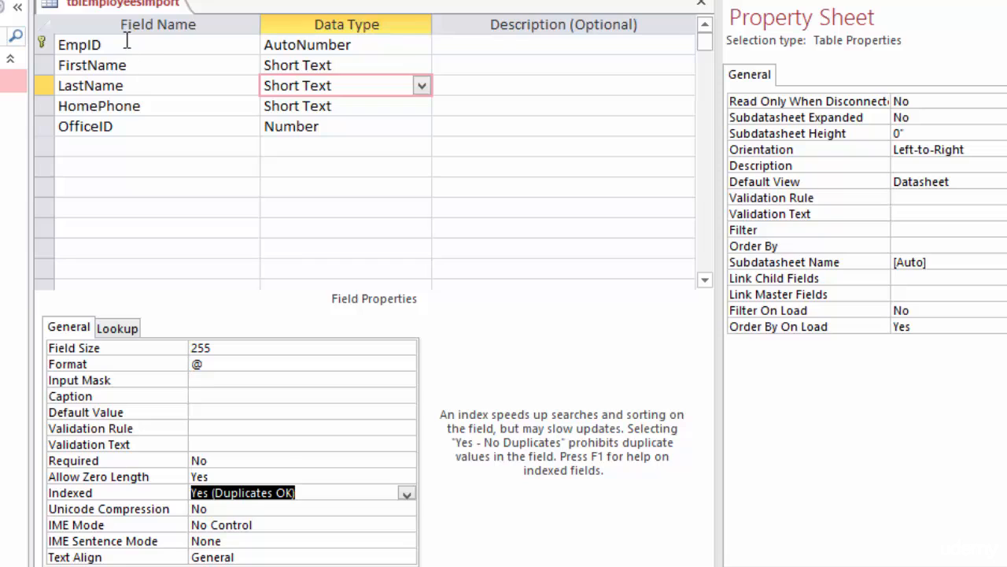
Step: Close the tblEmployeesImport design and save the LastName index change
right_click(107, 6)
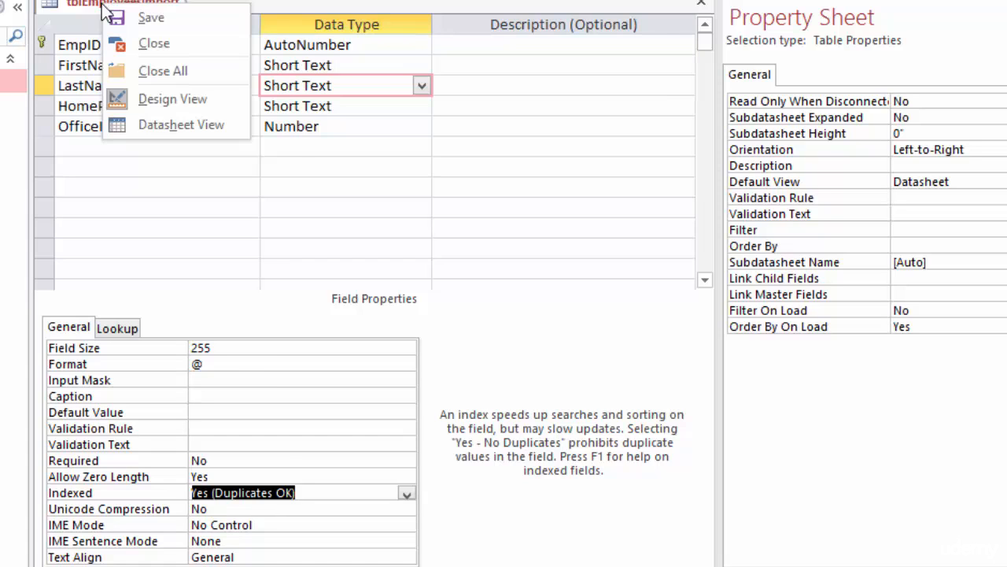
click(152, 43)
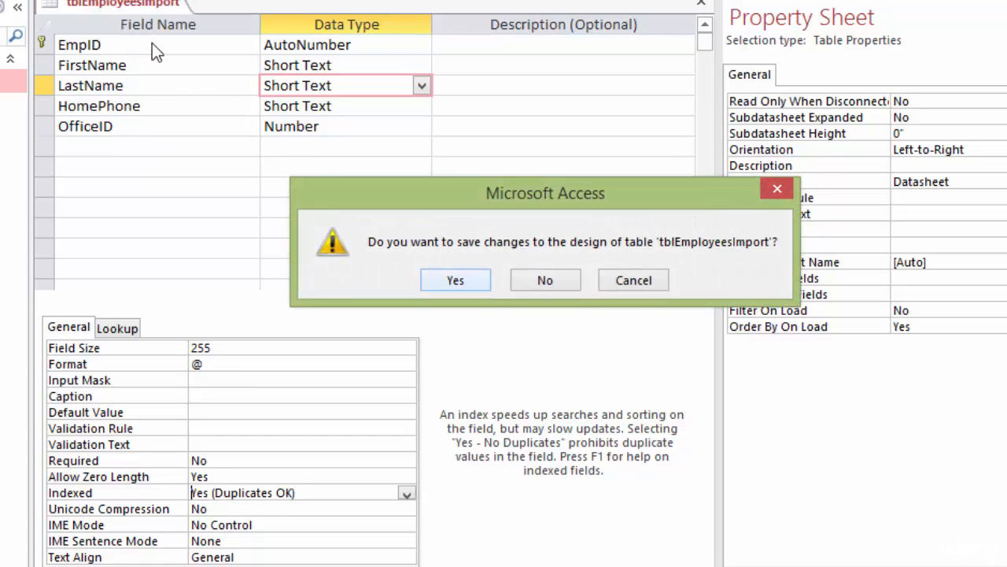
click(455, 280)
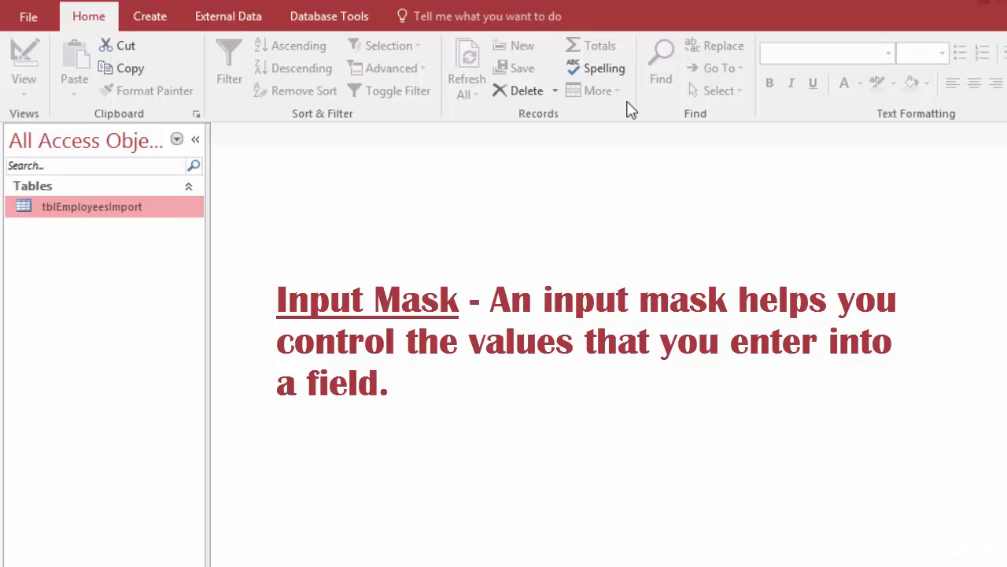
Step: Reopen tblEmployeesImport in Design View and launch the Input Mask Wizard for HomePhone
right_click(93, 217)
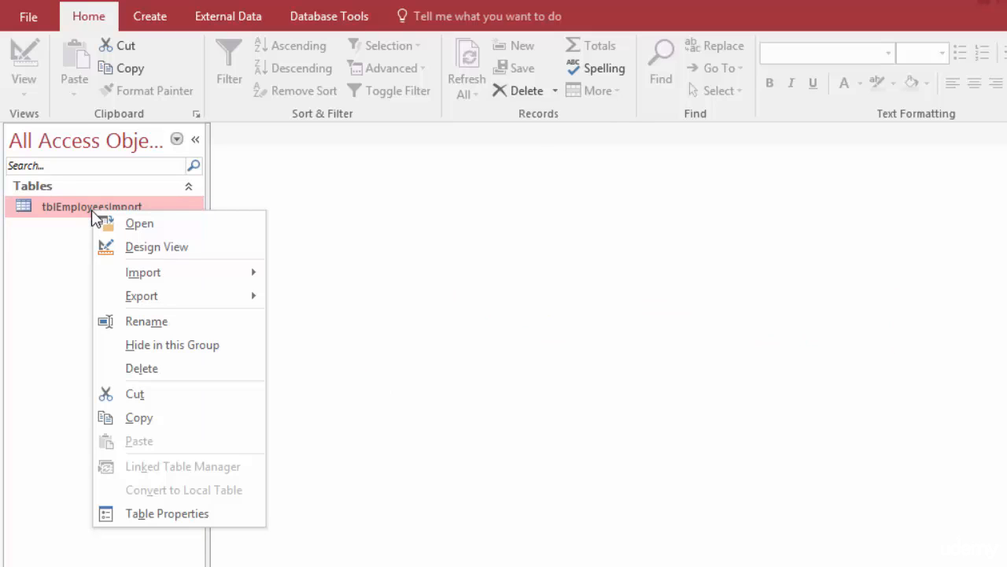
click(141, 252)
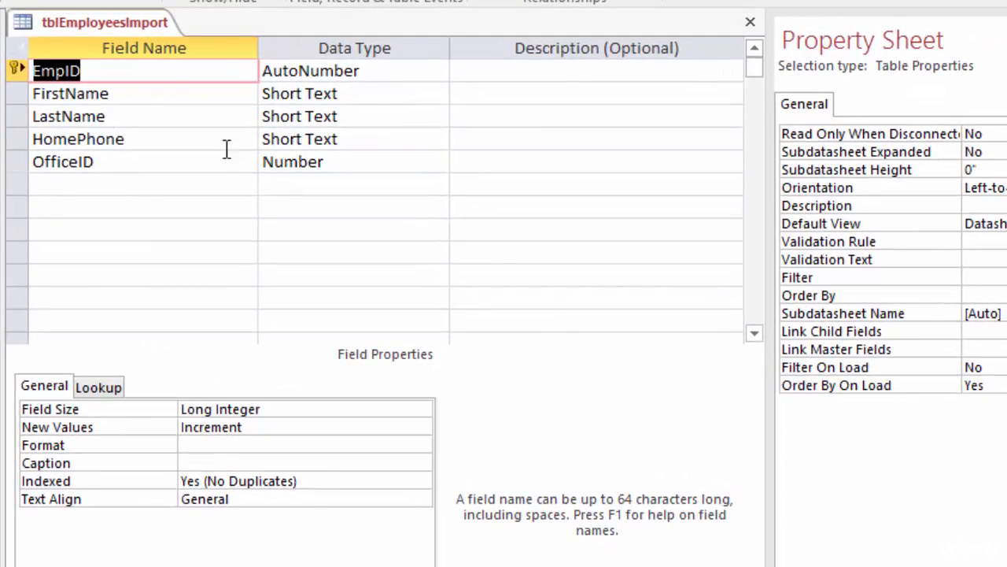
click(353, 138)
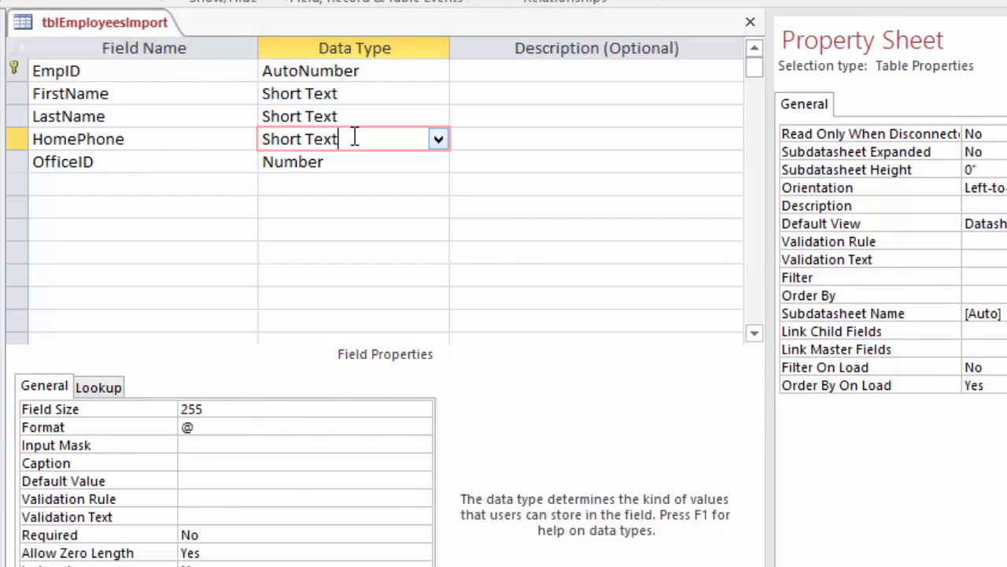
click(198, 444)
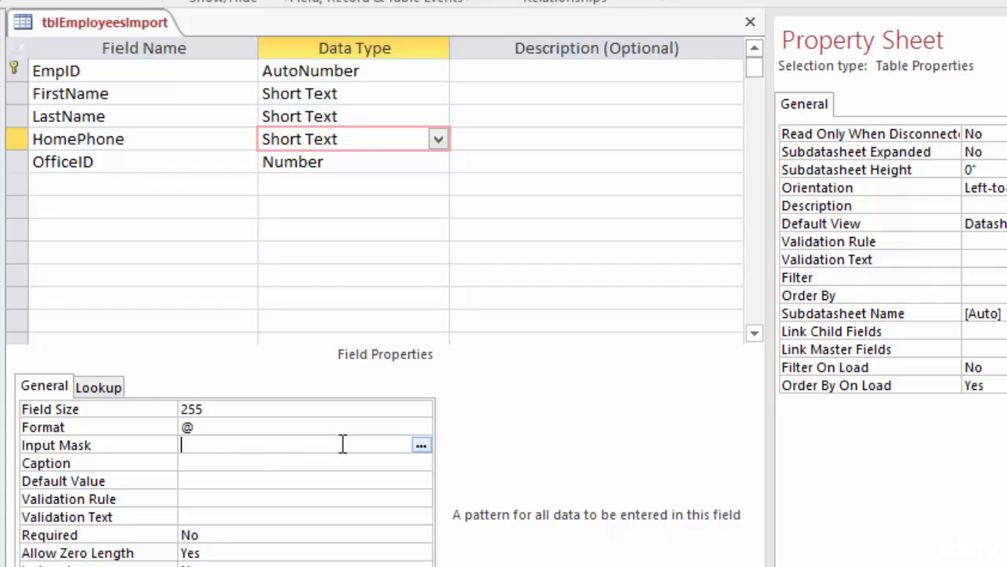
click(421, 446)
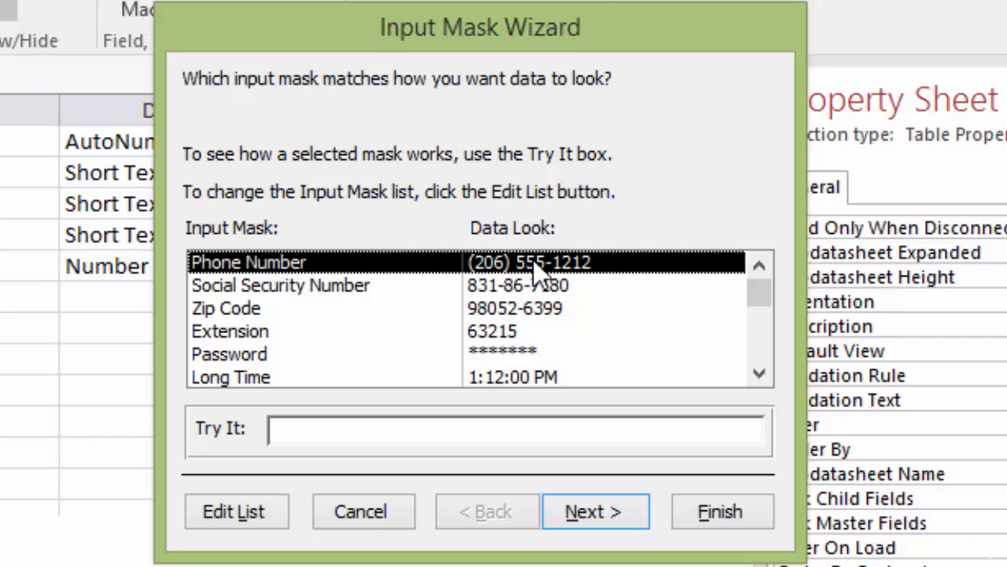
Step: Test the Phone Number mask with a sample ten-digit number in Try It, then continue
click(343, 429)
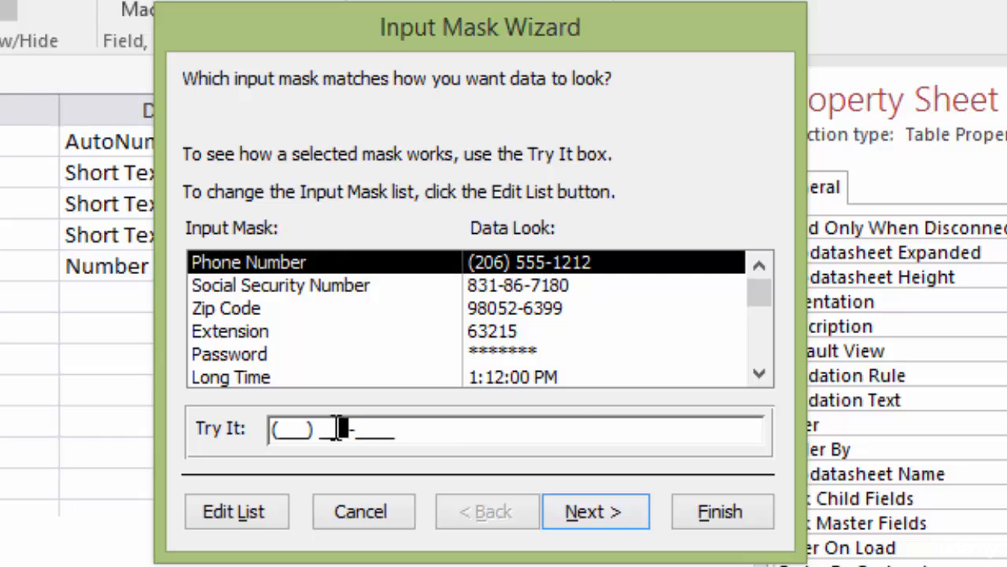
click(286, 426)
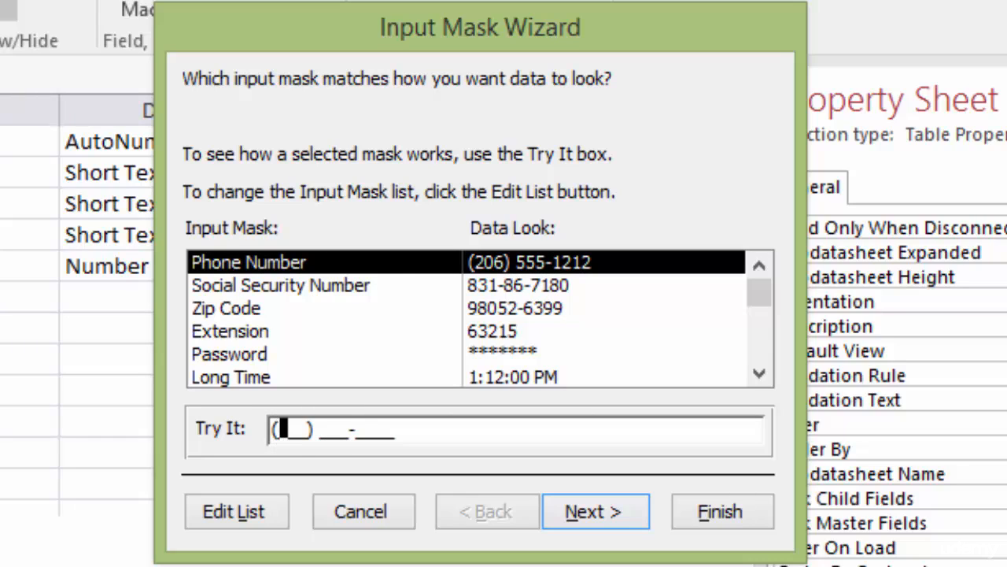
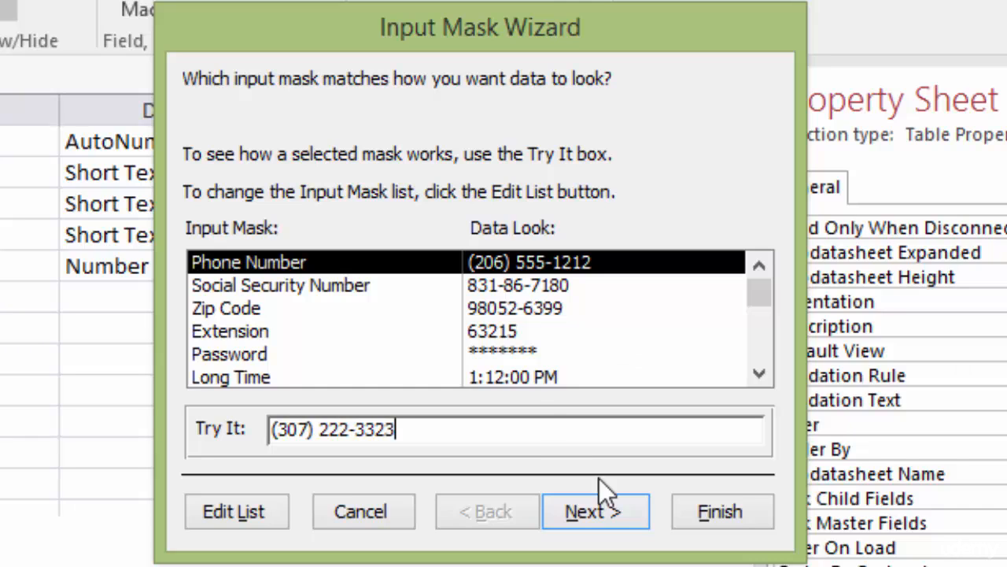
click(599, 514)
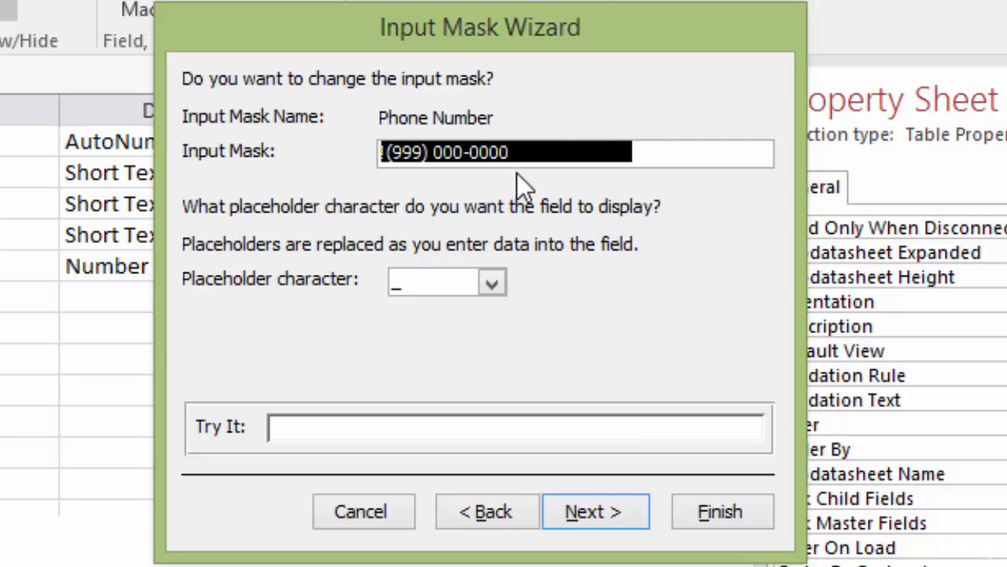
Step: Try replacing the optional area-code 9s with 000 in the mask, then undo the edit
click(423, 150)
key(BackSpace)
key(BackSpace)
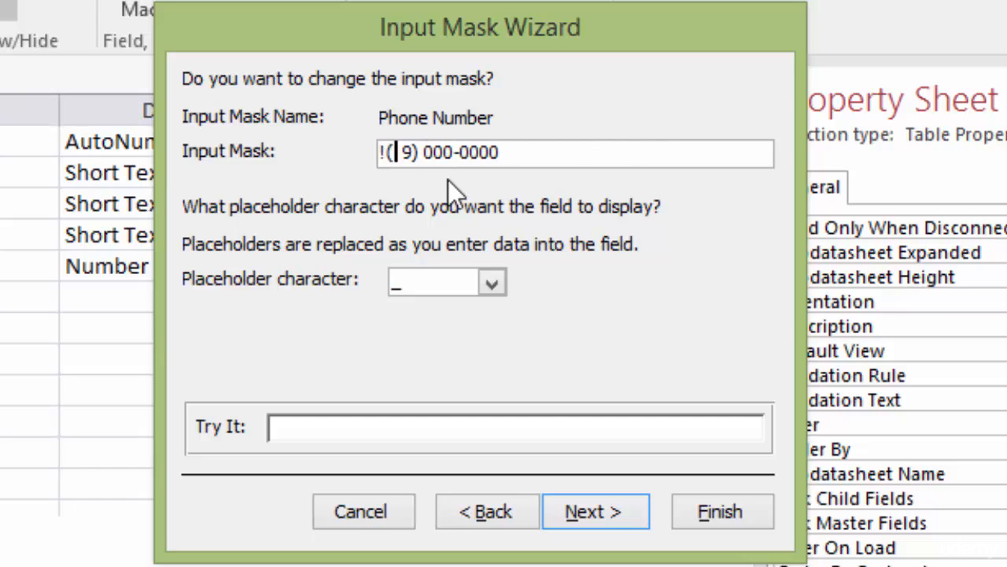
text(000)
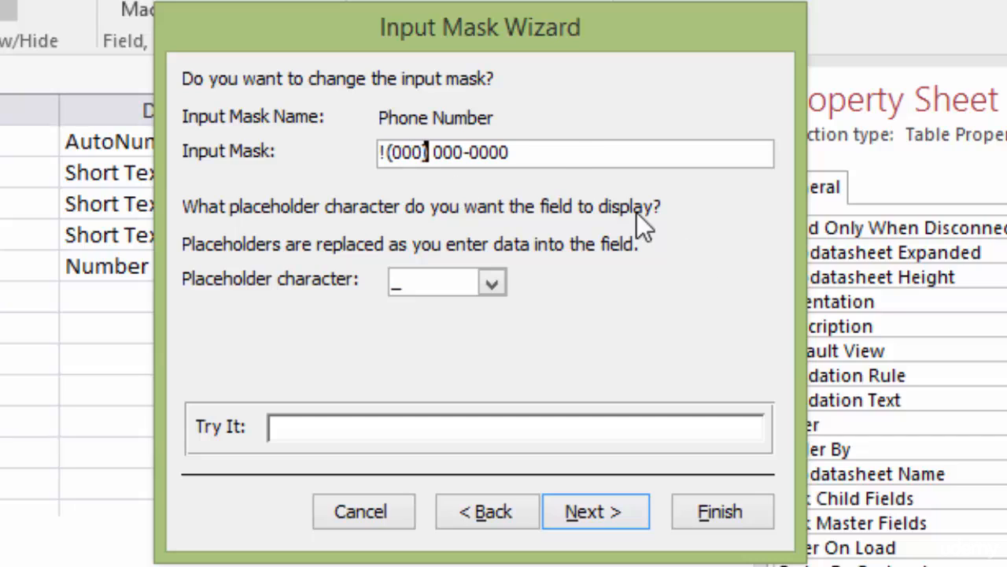
click(577, 151)
key(ctrl+z)
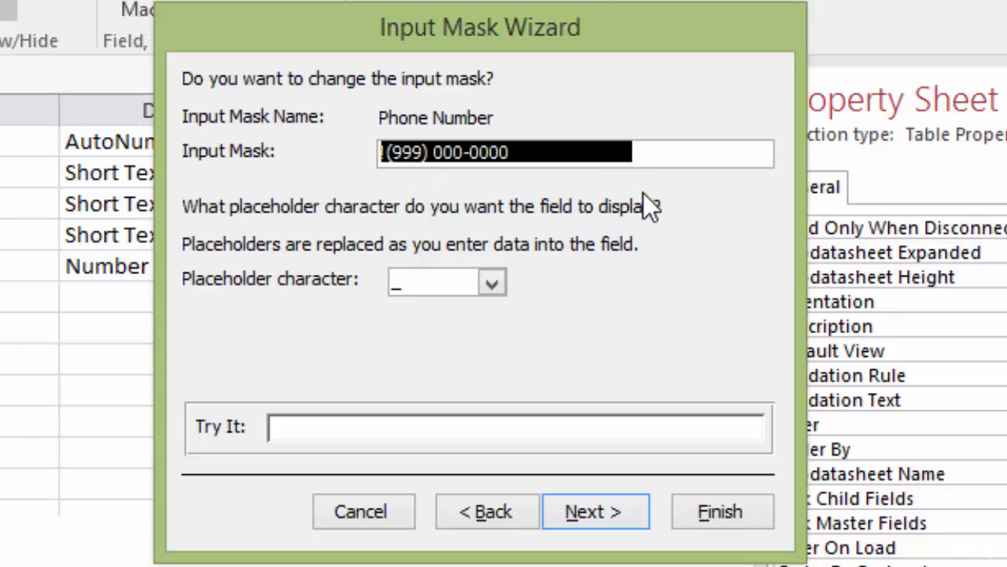
click(596, 154)
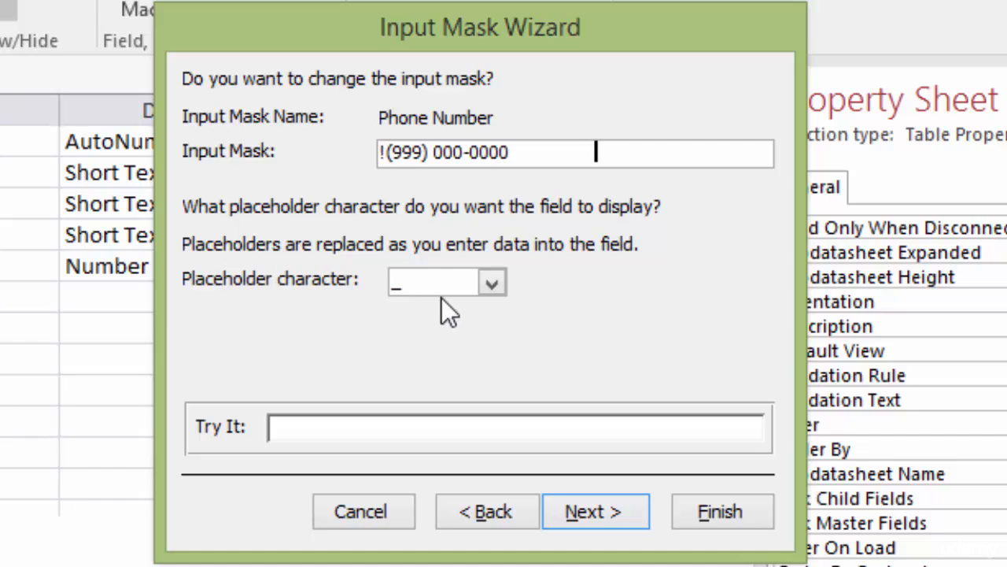
Step: Keep the underscore as the mask's placeholder character
click(493, 283)
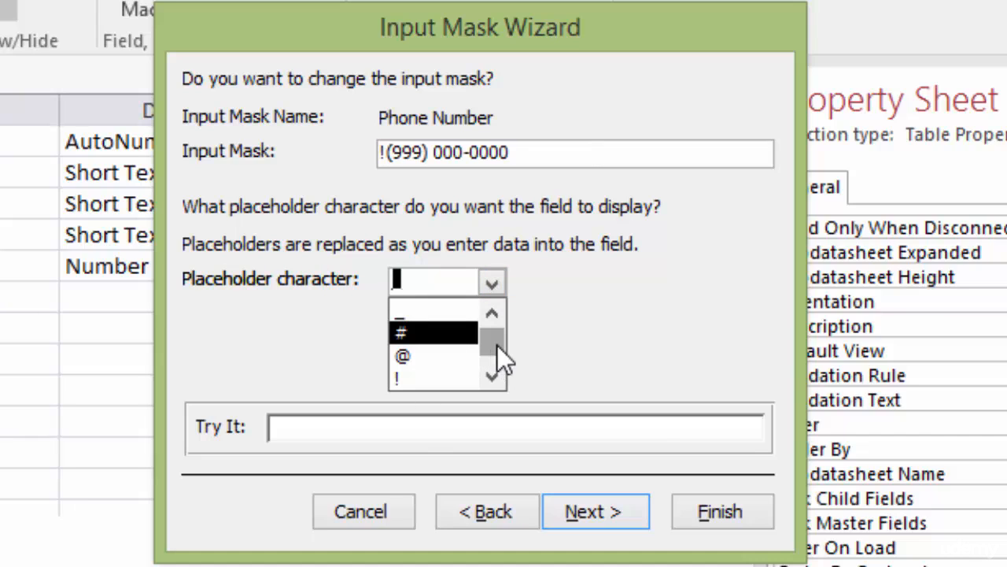
mouse_move(497, 346)
mouse_down()
mouse_move(497, 359)
mouse_move(493, 340)
mouse_up()
click(560, 275)
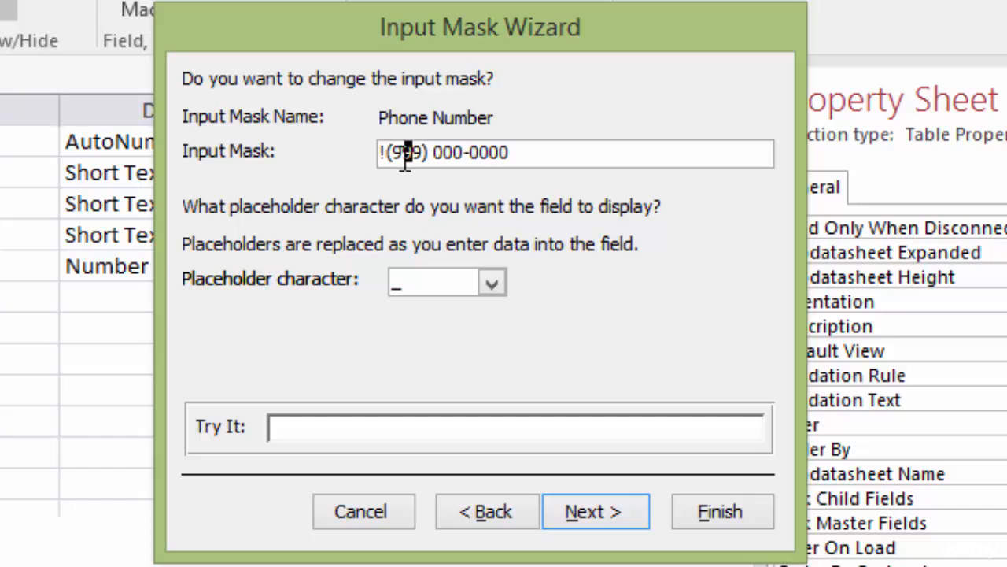
drag(413, 151, 393, 152)
key(Delete)
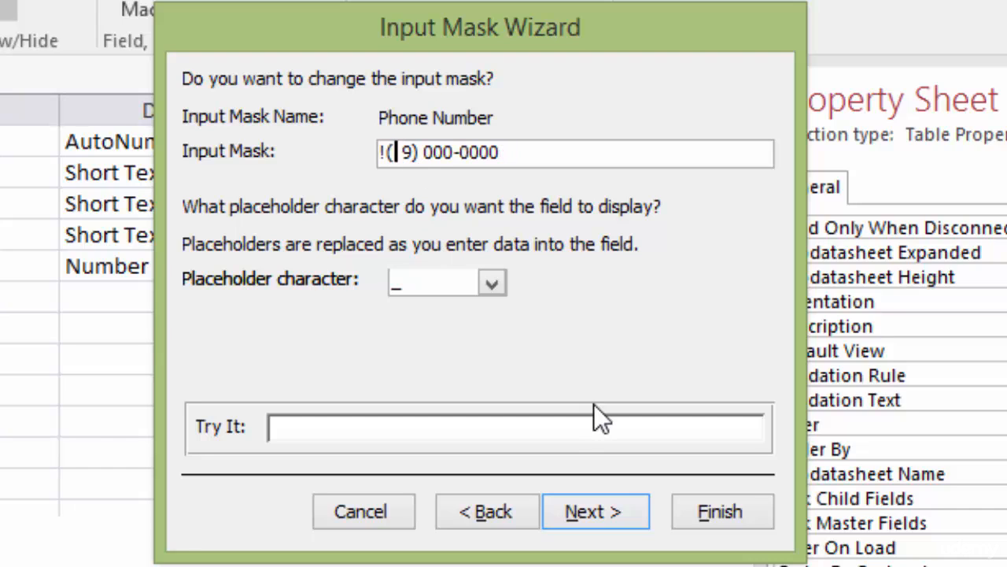
text(00)
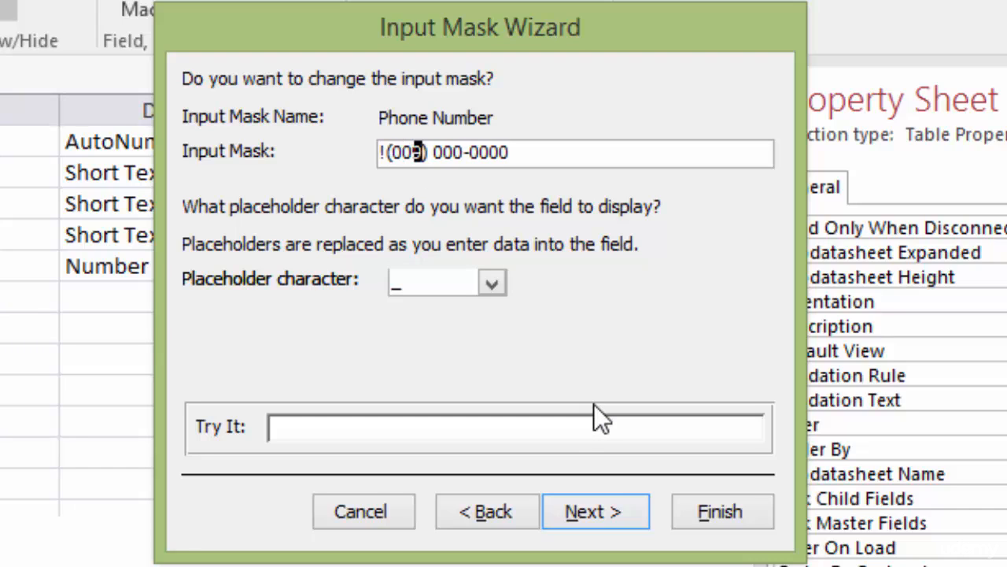
text(0)
Step: Test the edited mask in Try It, dismissing the incomplete-number error and completing the area code
click(378, 427)
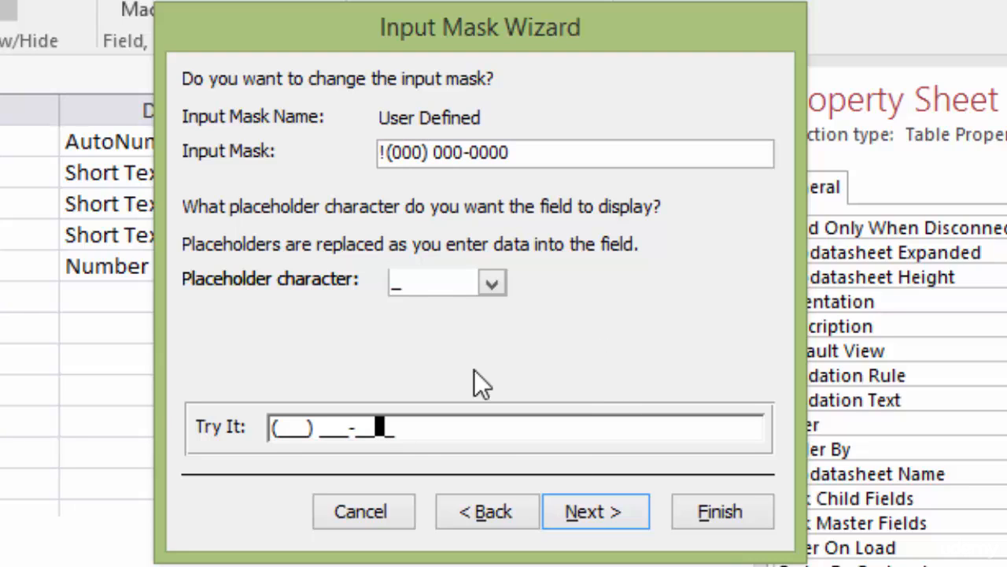
click(314, 427)
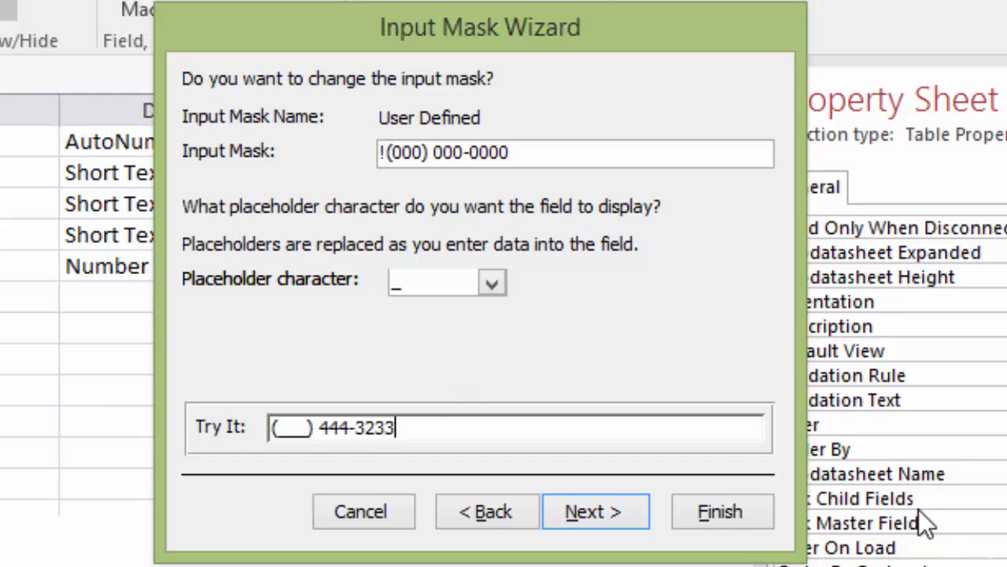
key(Return)
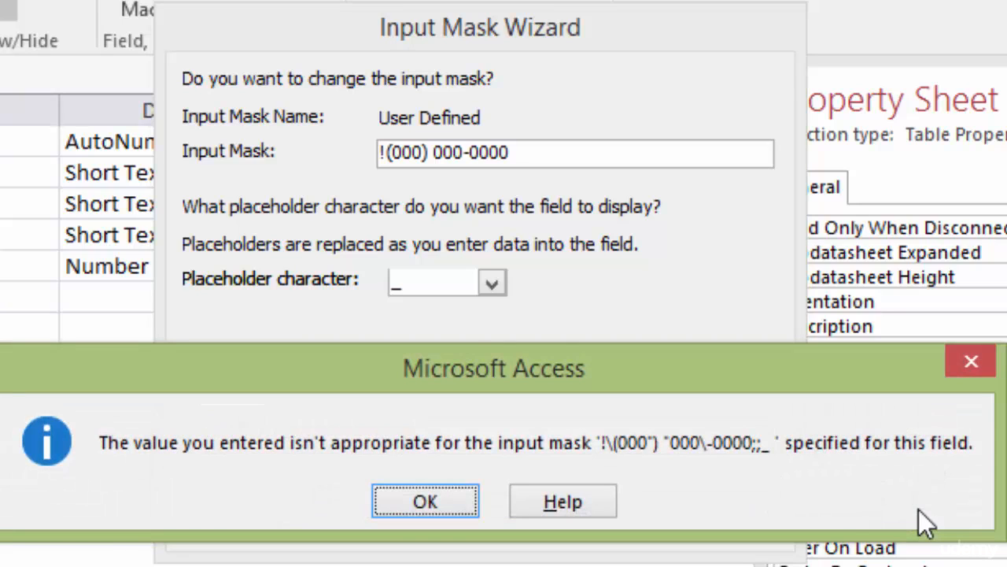
click(438, 502)
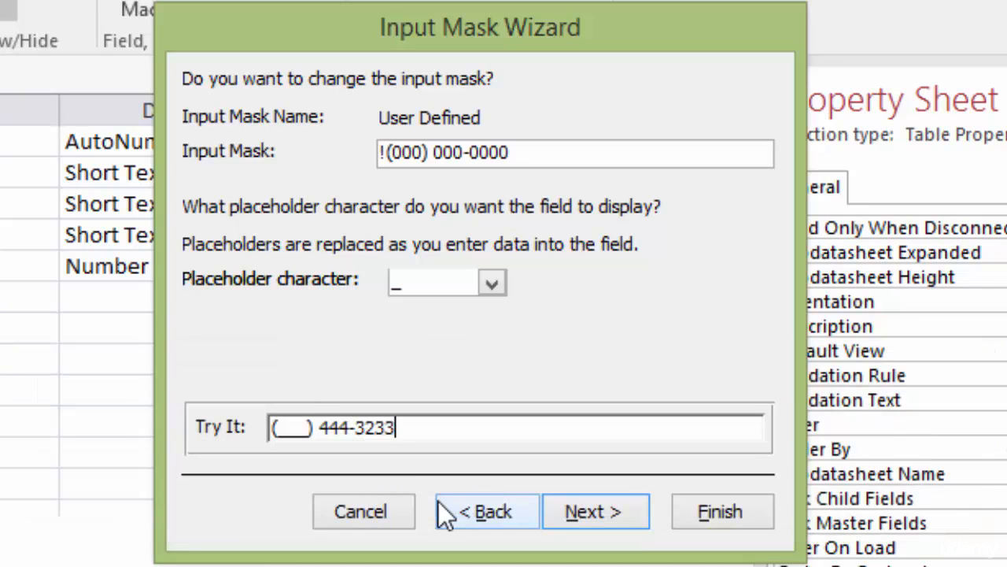
click(283, 423)
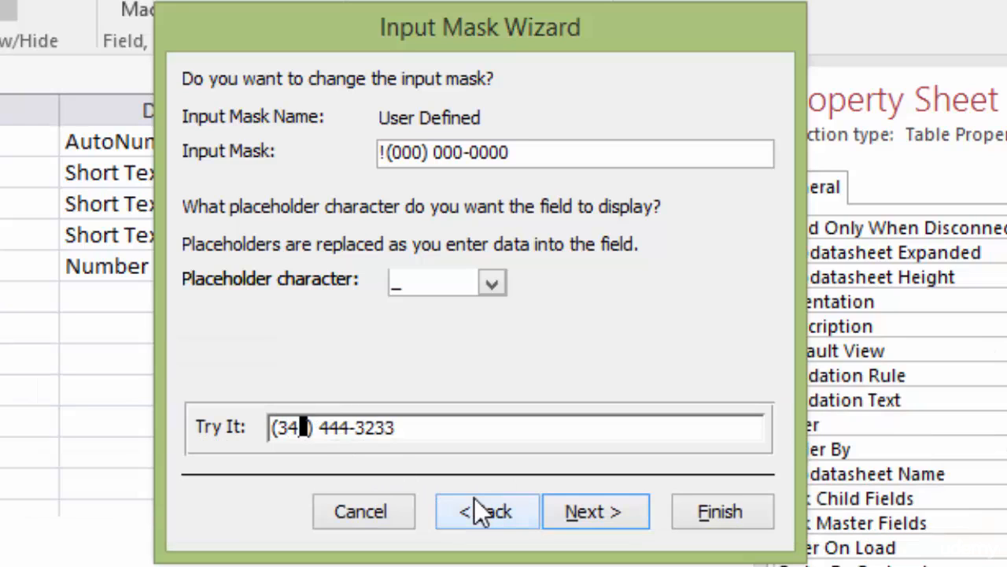
Step: Store phone data without the symbols, finish the wizard, and check the mask !\(000") "000\-0000;;_
key(Return)
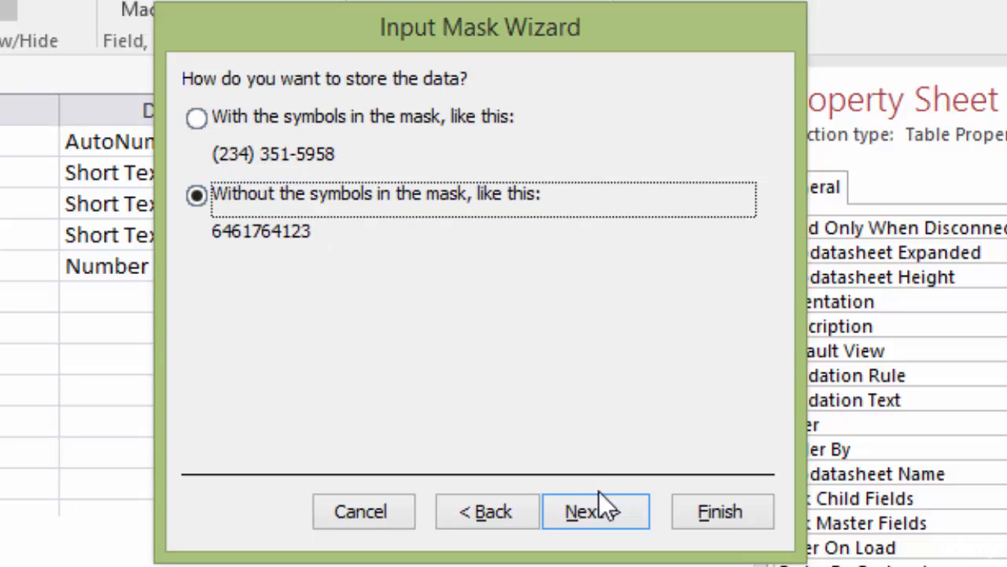
click(614, 510)
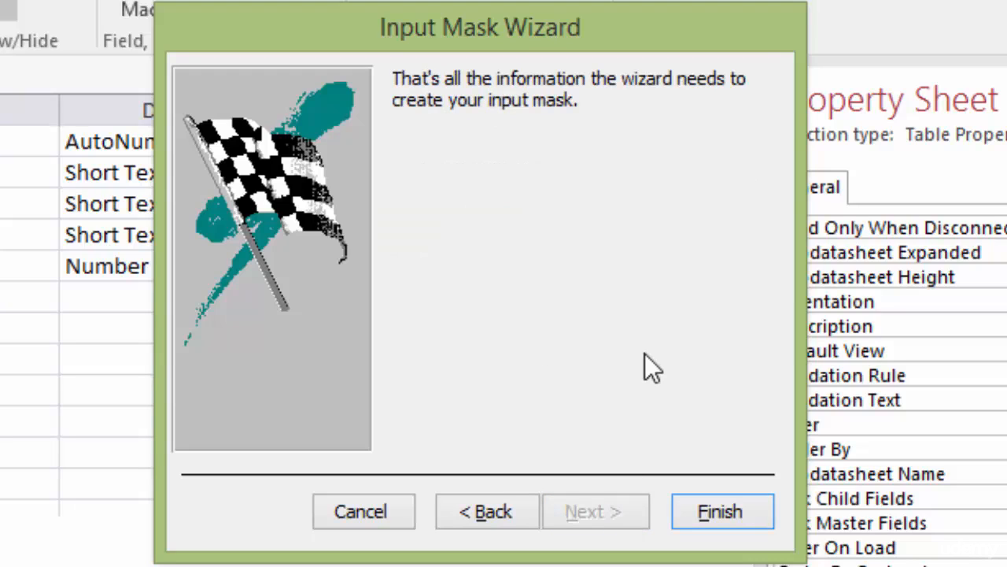
click(719, 511)
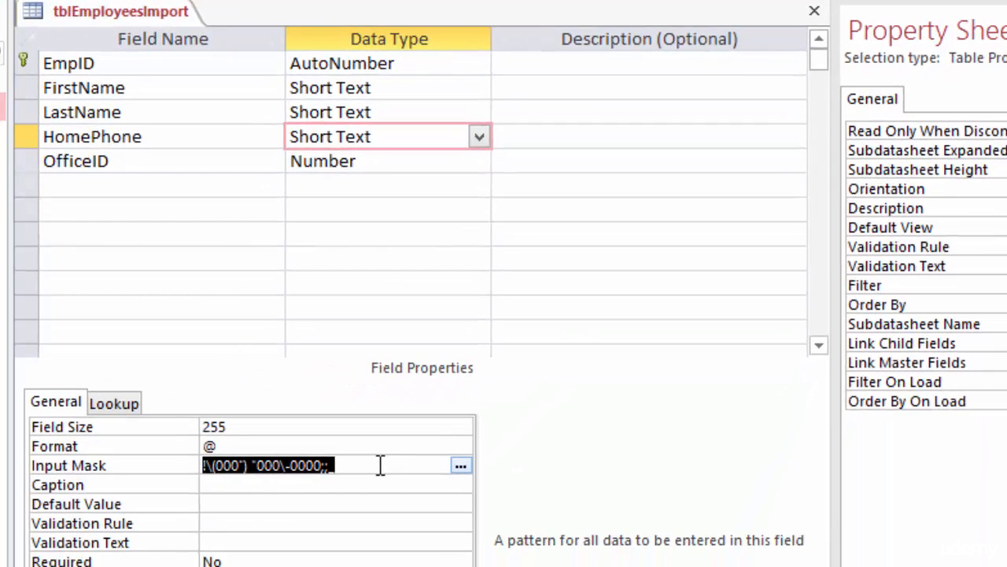
click(381, 465)
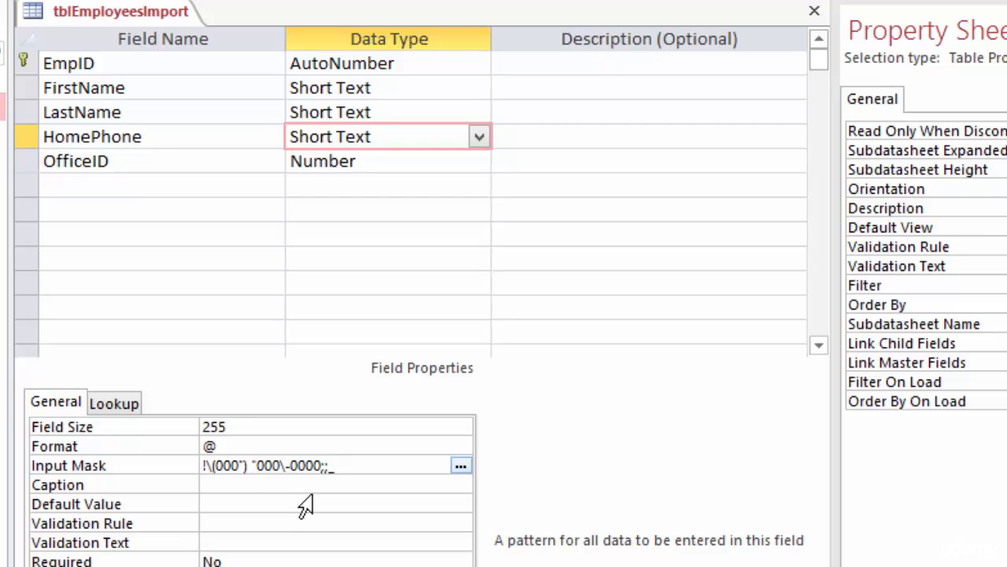
Step: Switch tblEmployeesImport to Datasheet View, saving the design changes
right_click(99, 14)
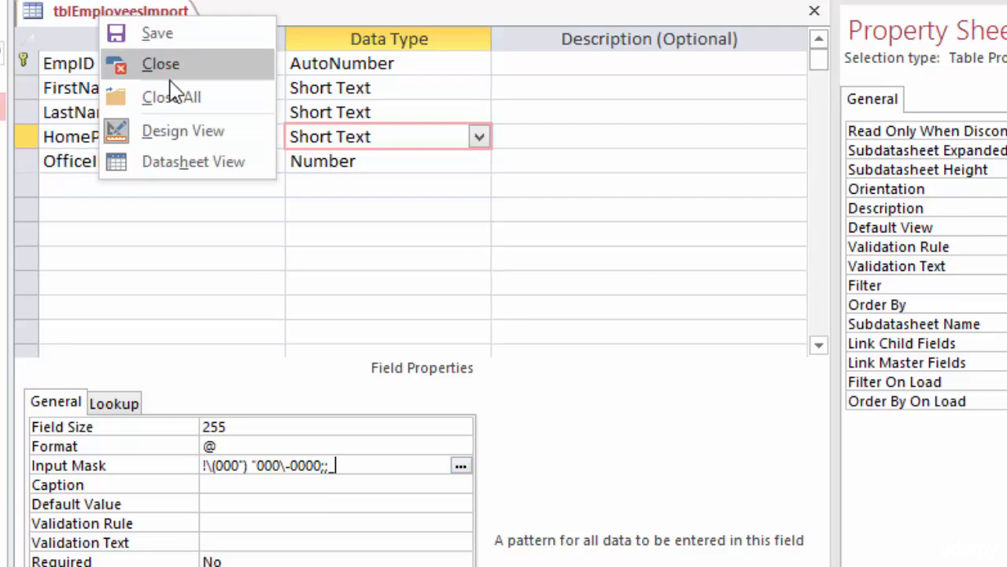
click(188, 165)
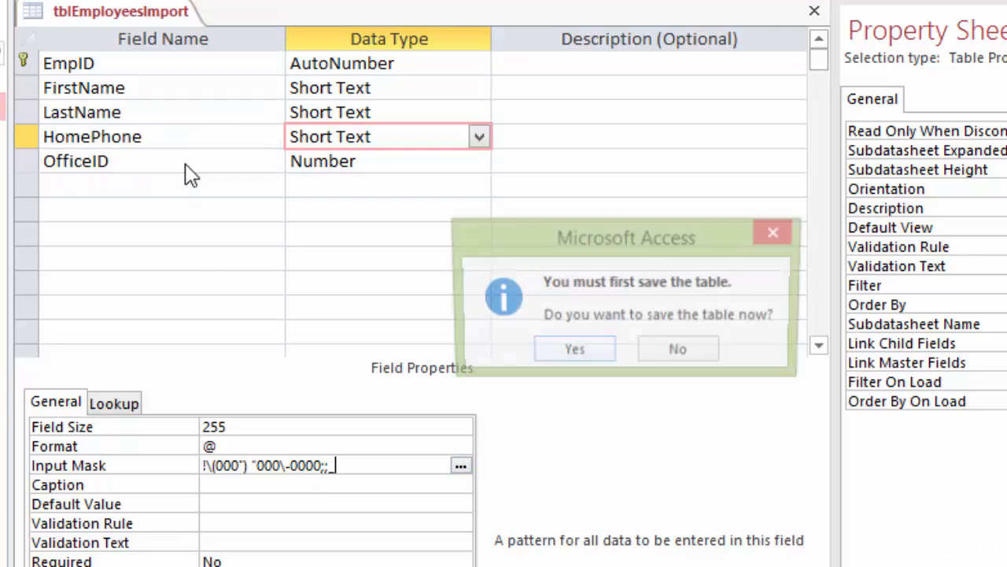
click(573, 352)
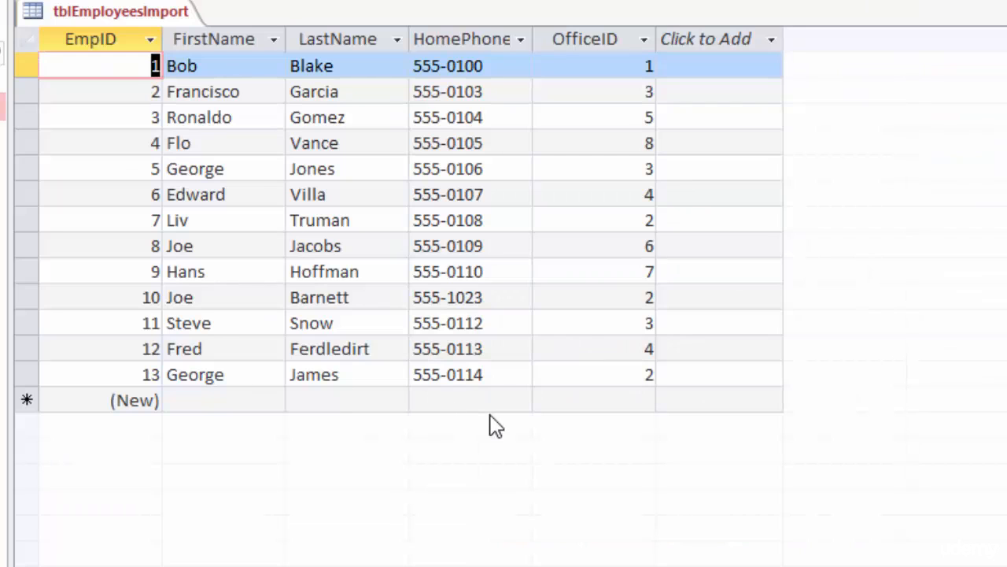
Step: Enter a ten-digit home phone through the mask in new record 14 and verify it
click(452, 398)
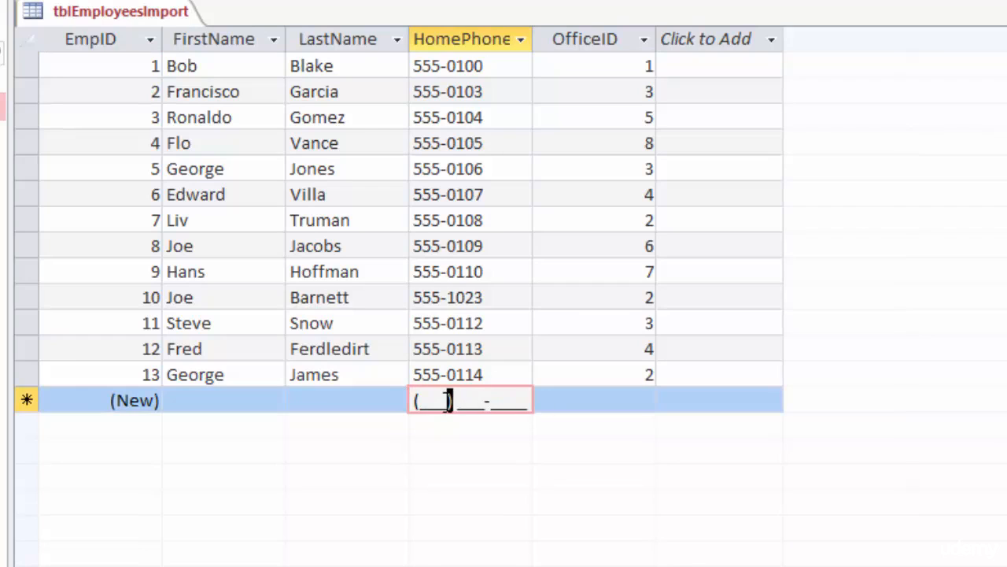
click(420, 400)
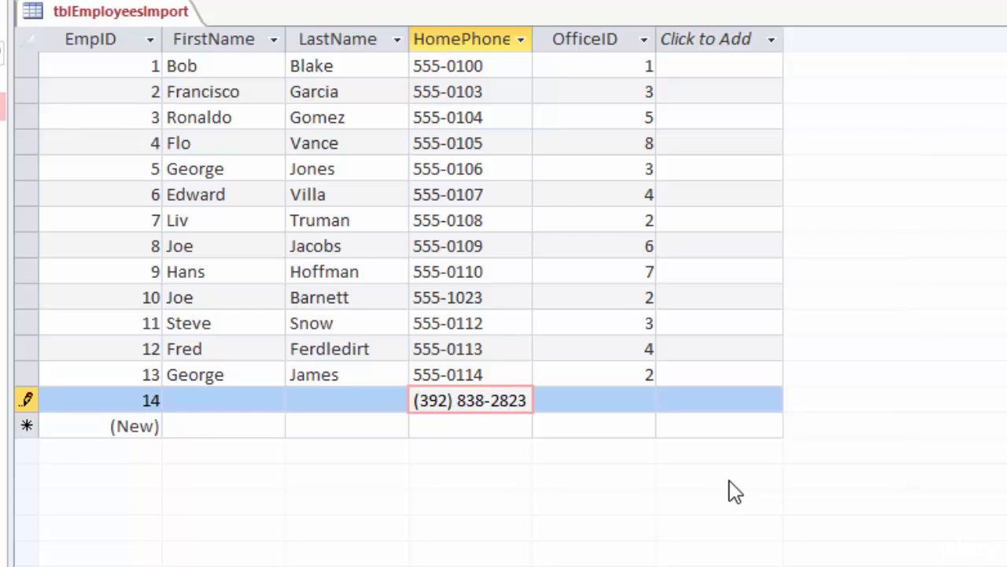
key(Tab)
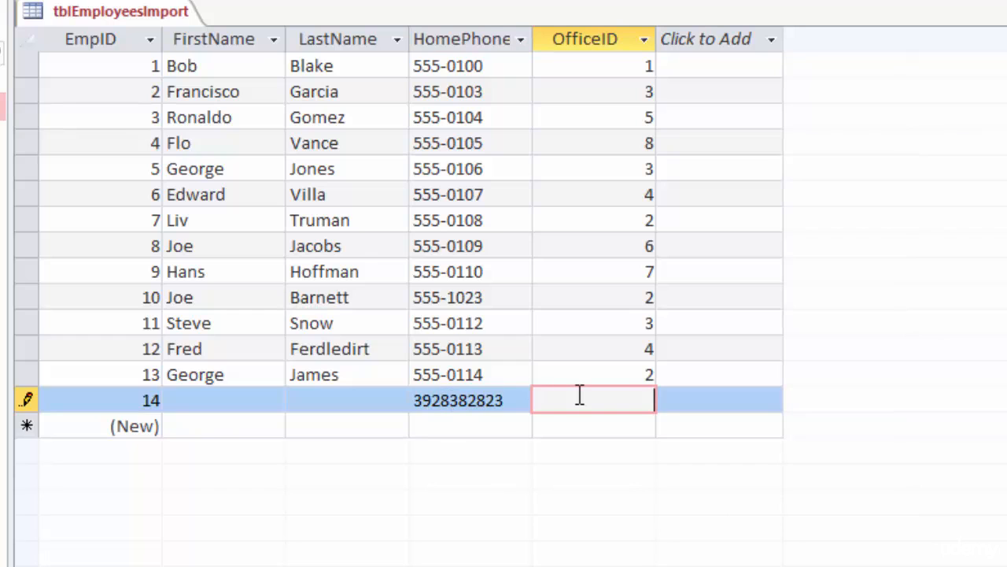
click(480, 400)
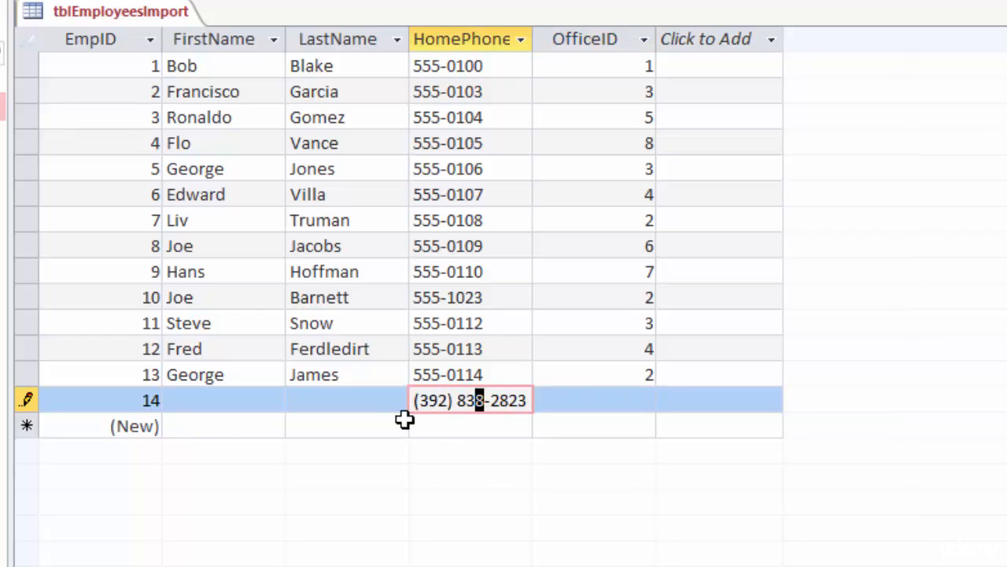